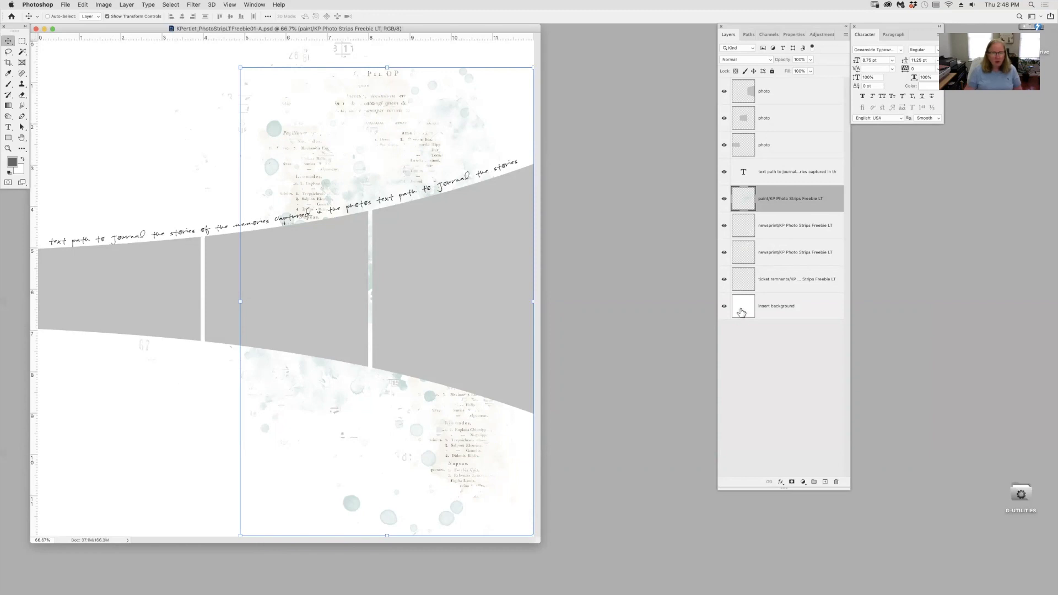
- With the leftmost photo shape's layer selected, open IMG_2320.jpeg from the Crop-page3photos folder
click(769, 148)
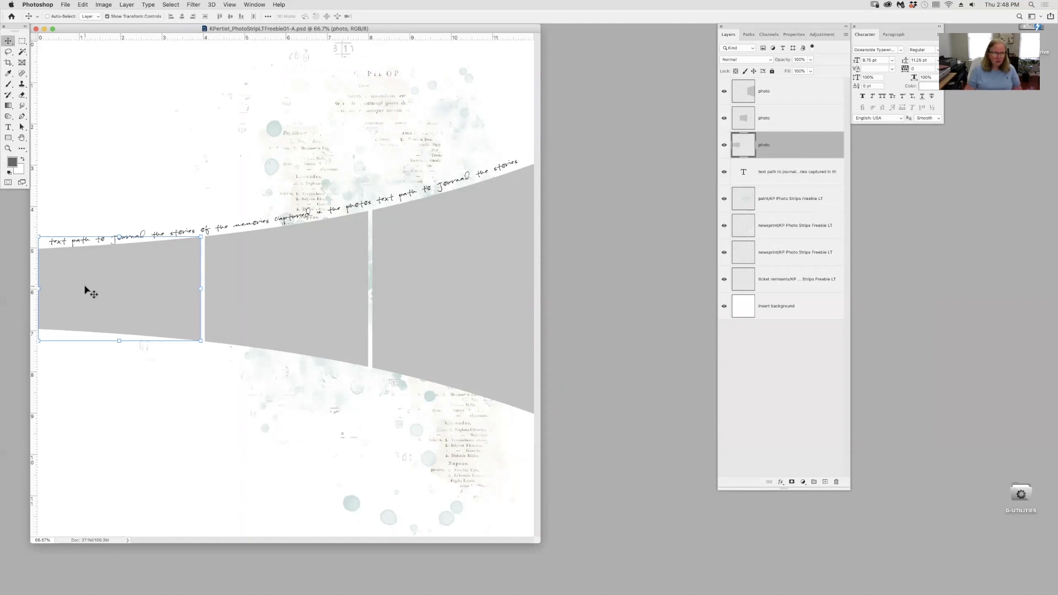
drag(111, 269, 113, 267)
key(super+o)
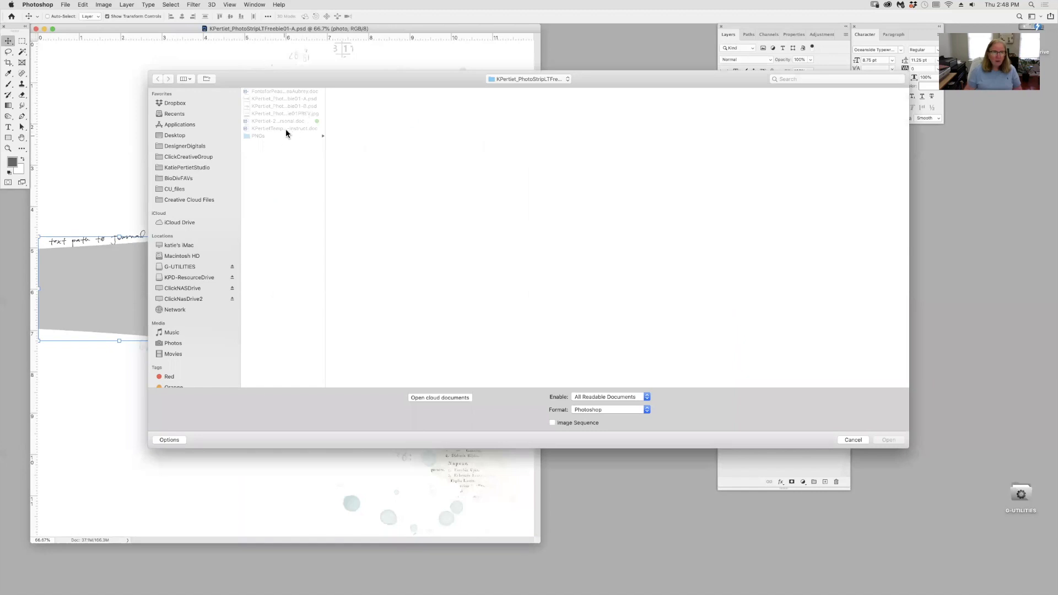
click(537, 80)
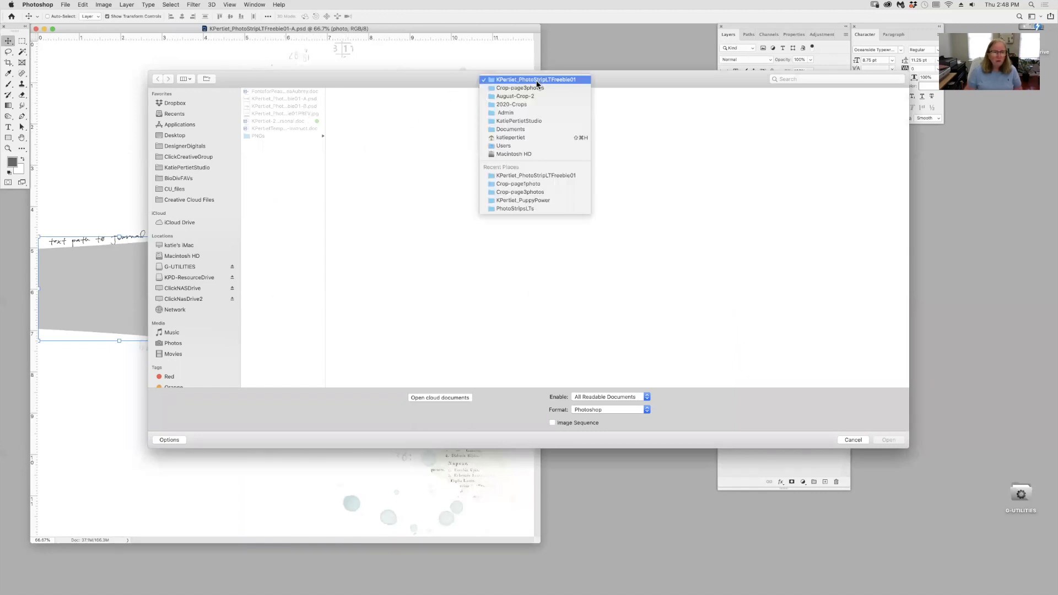
click(534, 86)
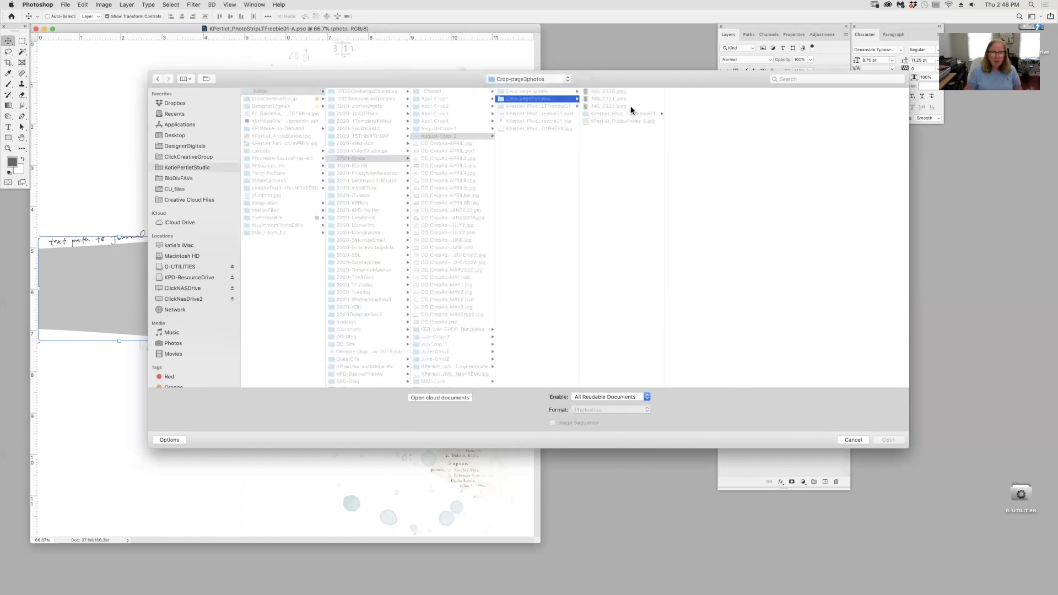
click(622, 92)
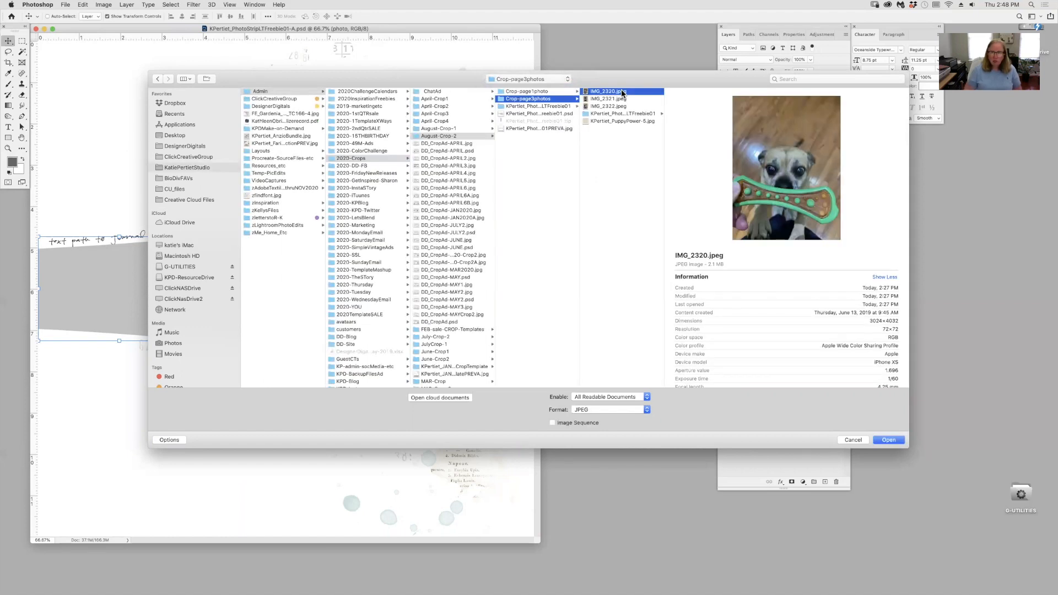
key(Down)
key(Down)
key(Up)
key(Up)
click(895, 442)
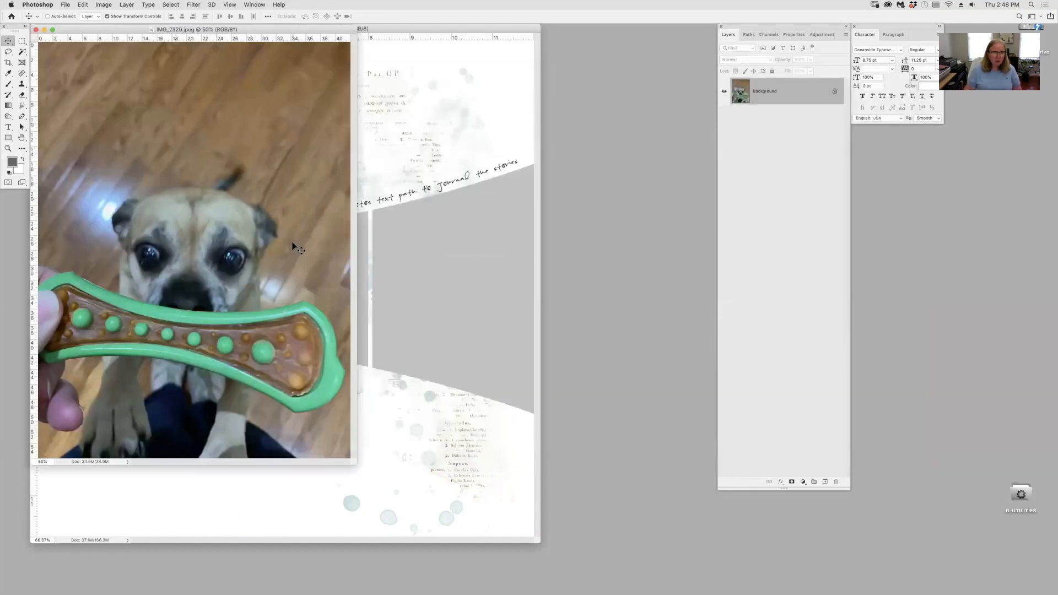
- Copy the IMG_2320 photo into the template directly above the leftmost photo shape and scale it down to cover that shape
drag(275, 435, 259, 491)
drag(360, 526, 167, 349)
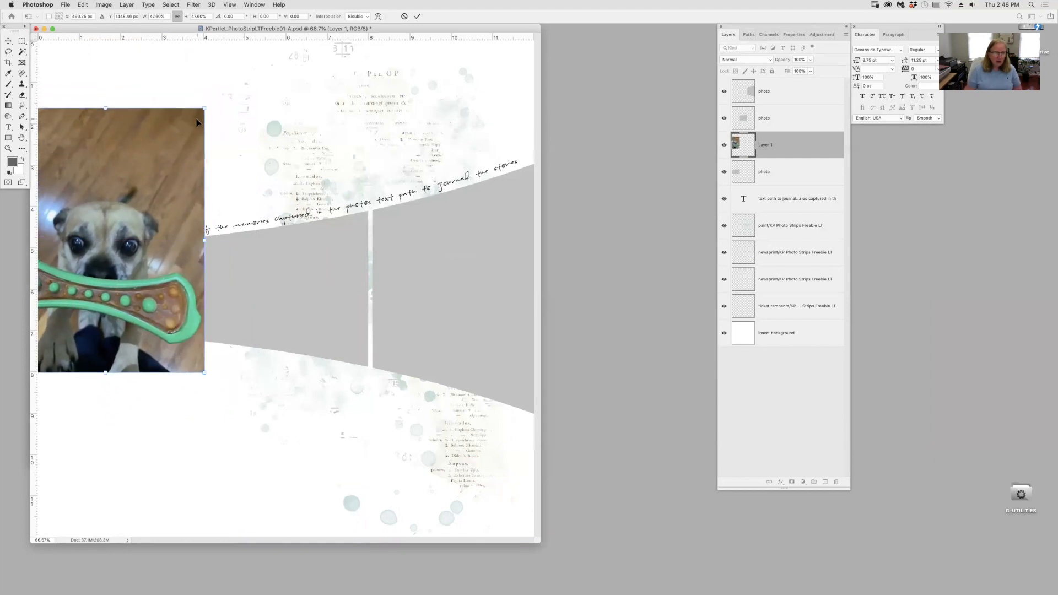
drag(203, 110, 179, 140)
drag(165, 167, 182, 161)
key(Return)
- Clip the photo to the leftmost photo shape and adjust its size and position to frame the dog's eyes and the bone
click(846, 35)
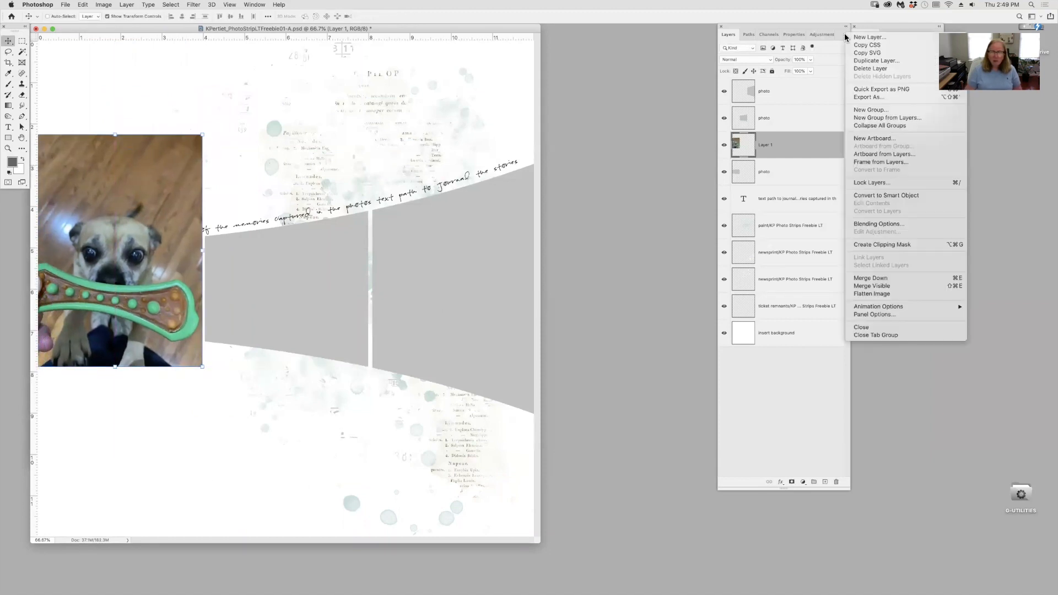
click(894, 250)
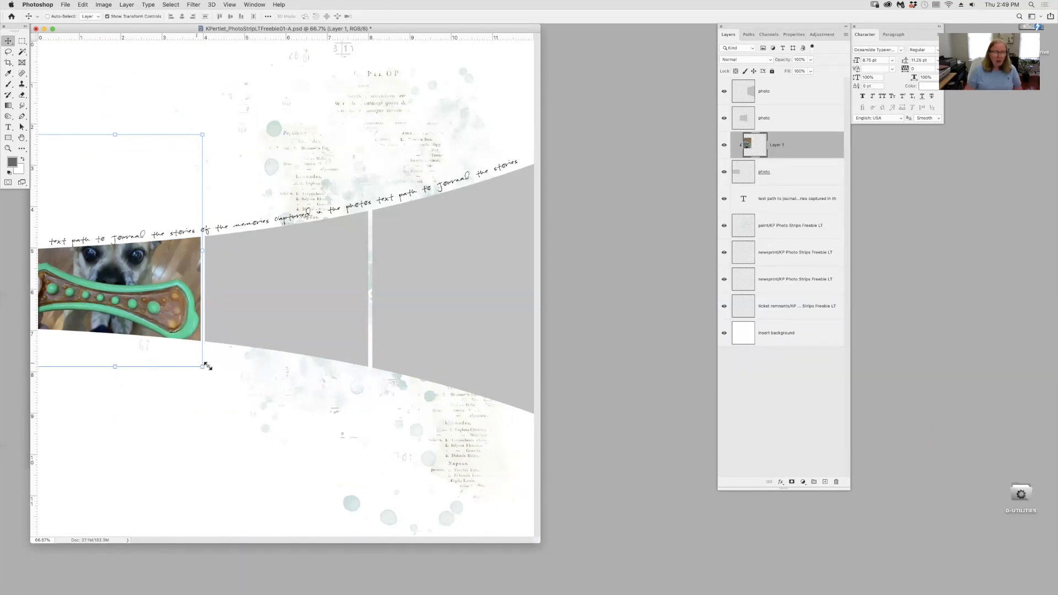
drag(209, 372, 188, 365)
key(Return)
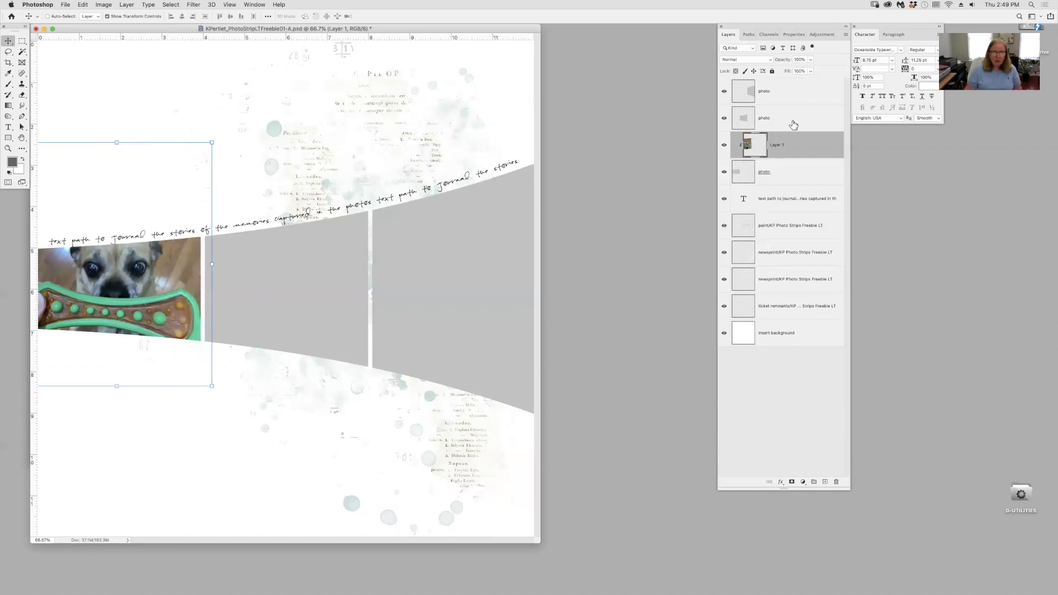
- With the middle photo shape's layer selected, open IMG_2322.jpeg
click(794, 123)
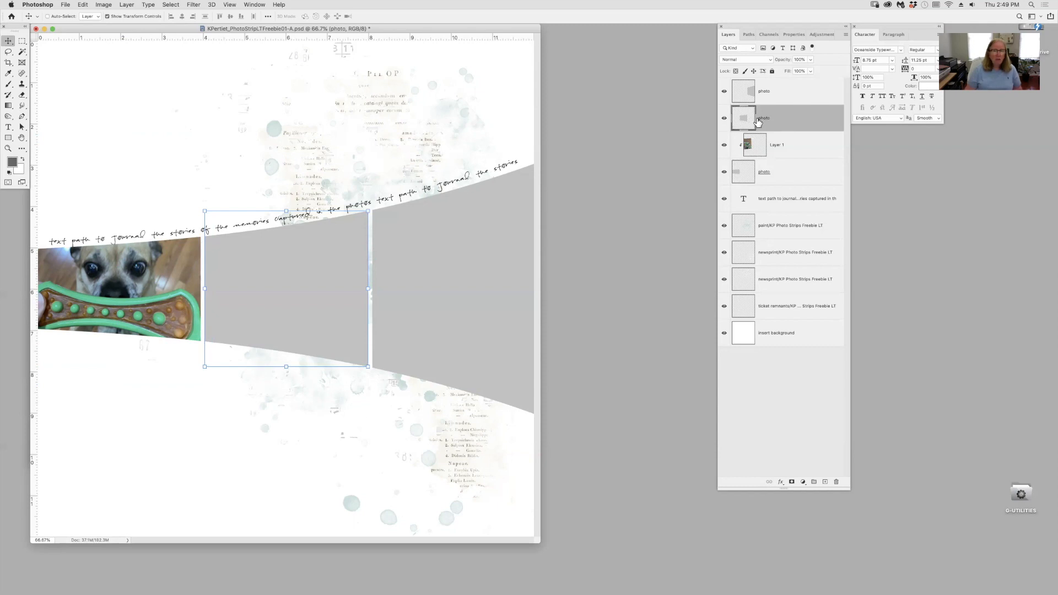
key(super+o)
click(295, 98)
key(Down)
key(Up)
key(Down)
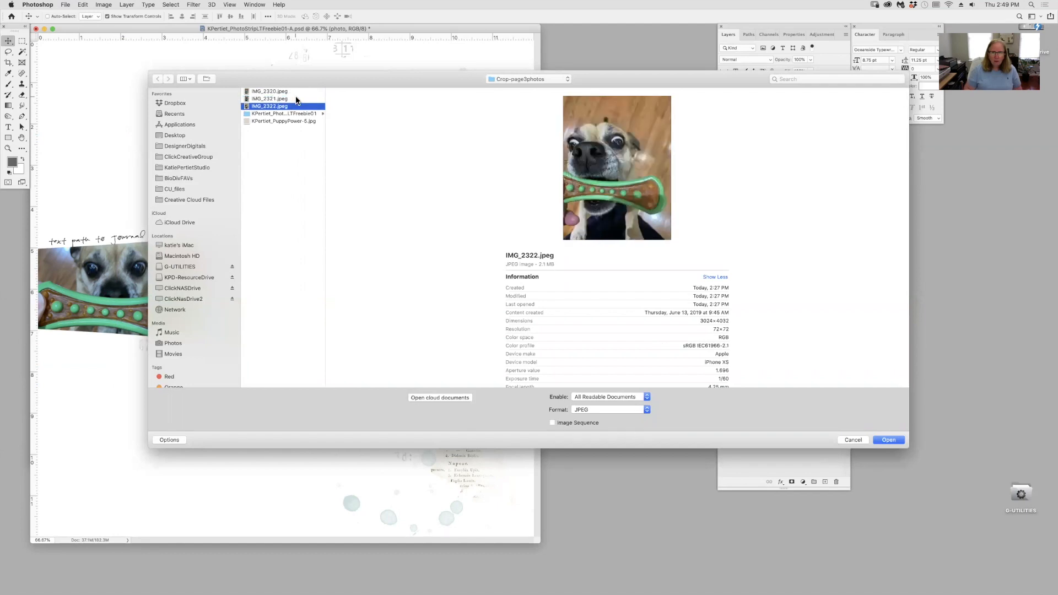
key(Return)
- Copy the IMG_2322 photo into the template above the middle photo shape and scale it down over that shape
drag(279, 438, 364, 450)
drag(483, 485, 311, 255)
drag(227, 209, 323, 377)
key(Return)
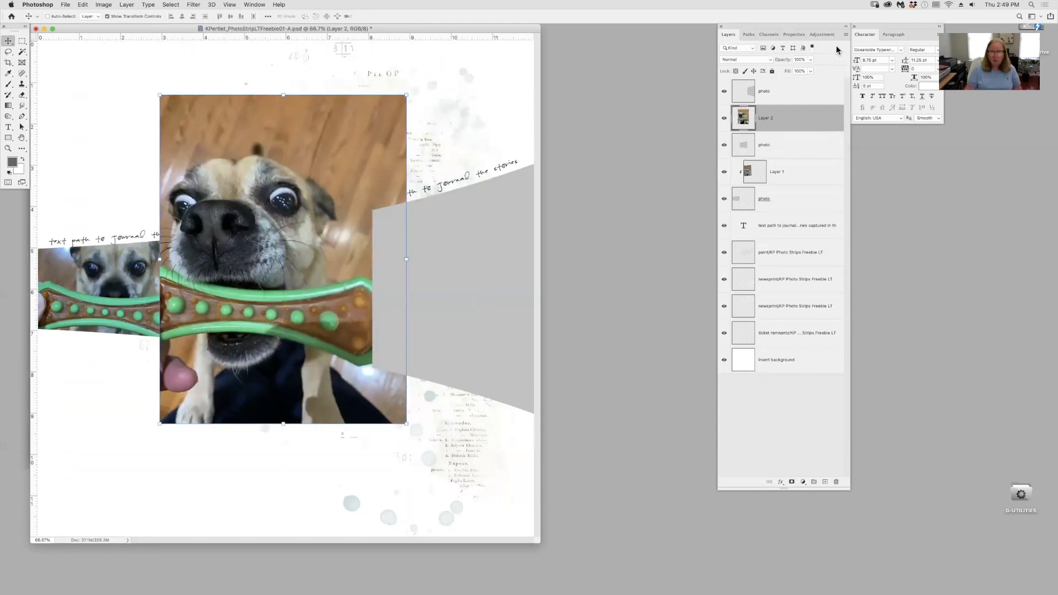
- Clip the photo to the middle photo shape, then shrink and reposition it to frame the dog's face and the bone
click(846, 36)
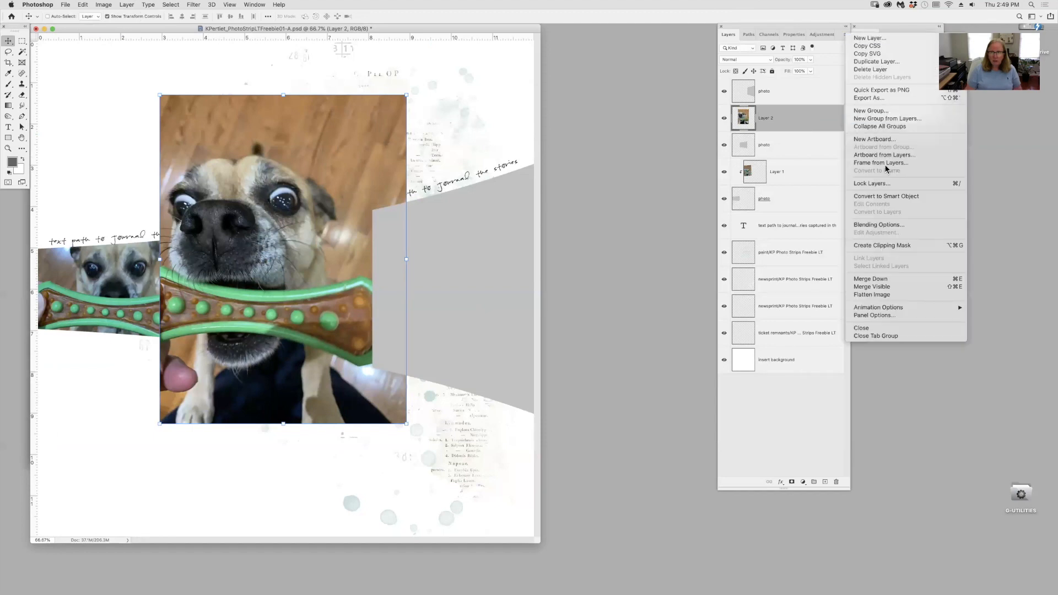
click(882, 246)
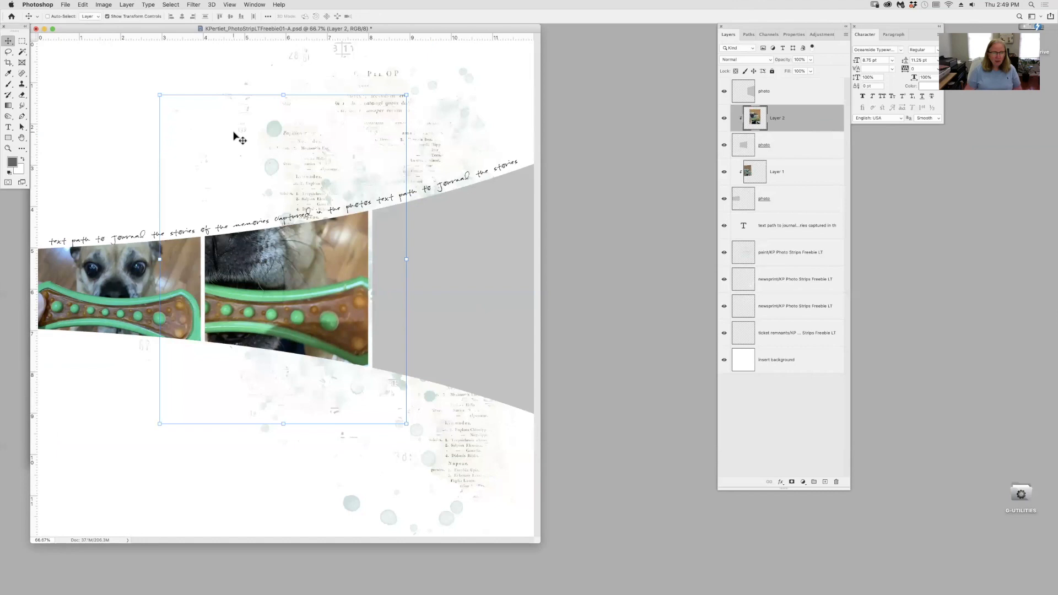
drag(158, 94, 203, 153)
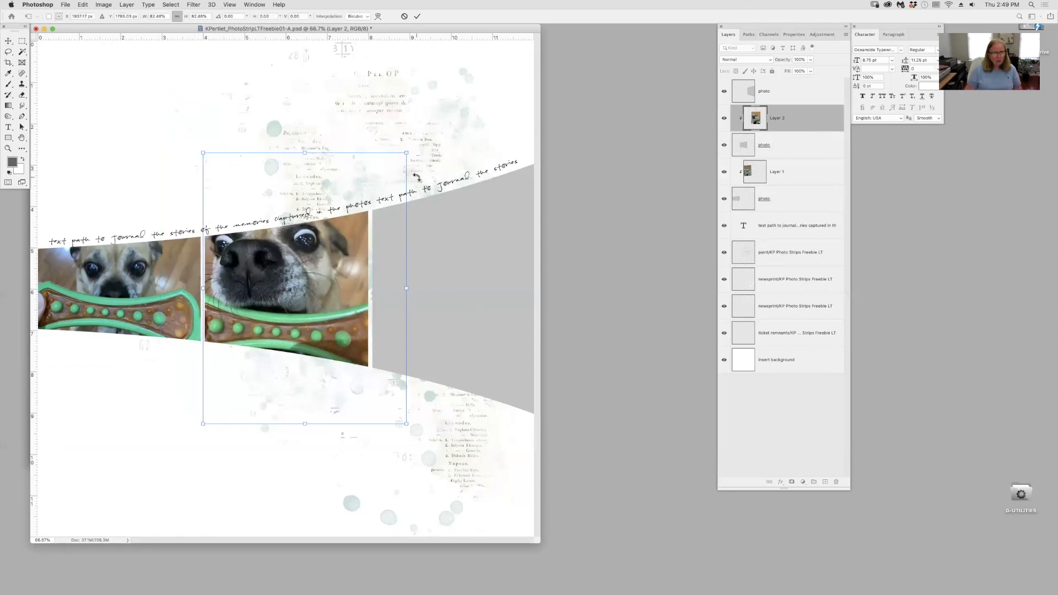
drag(405, 424, 388, 401)
drag(323, 353, 324, 367)
key(Return)
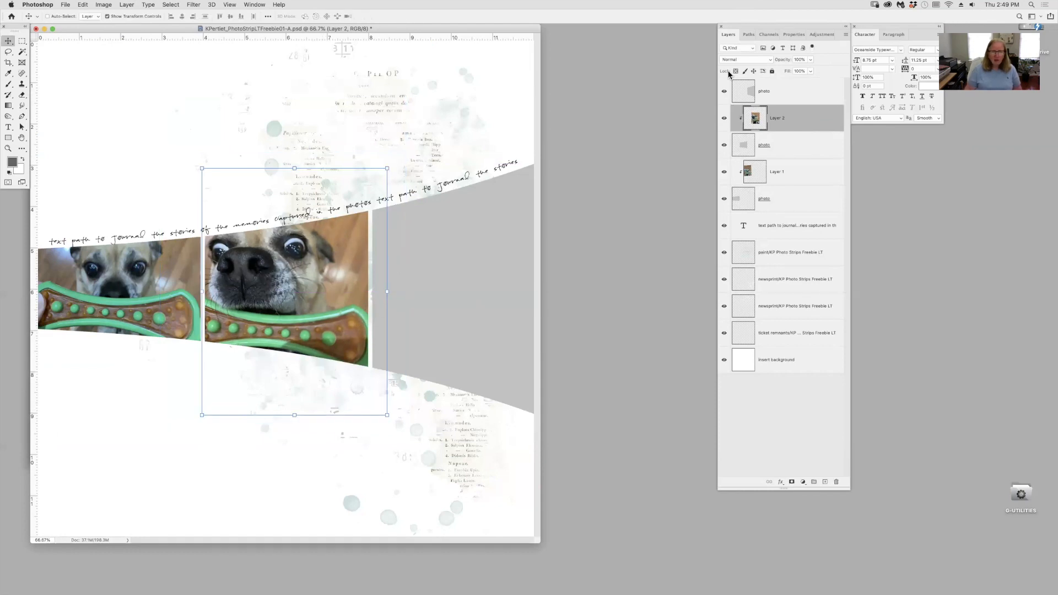
- With the rightmost photo shape's layer selected, open IMG_2321.jpeg
click(782, 97)
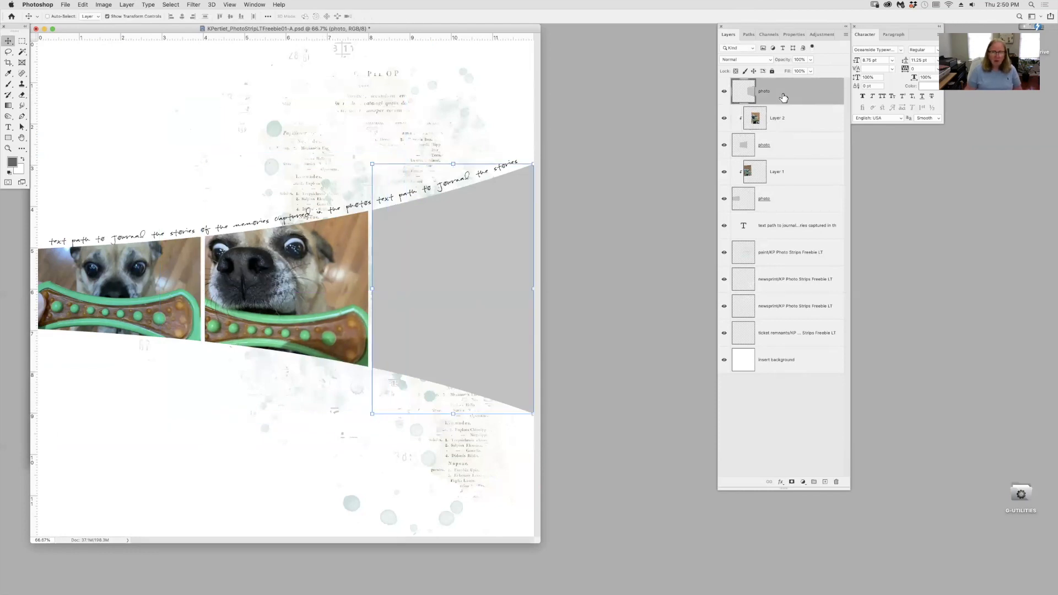
key(super+o)
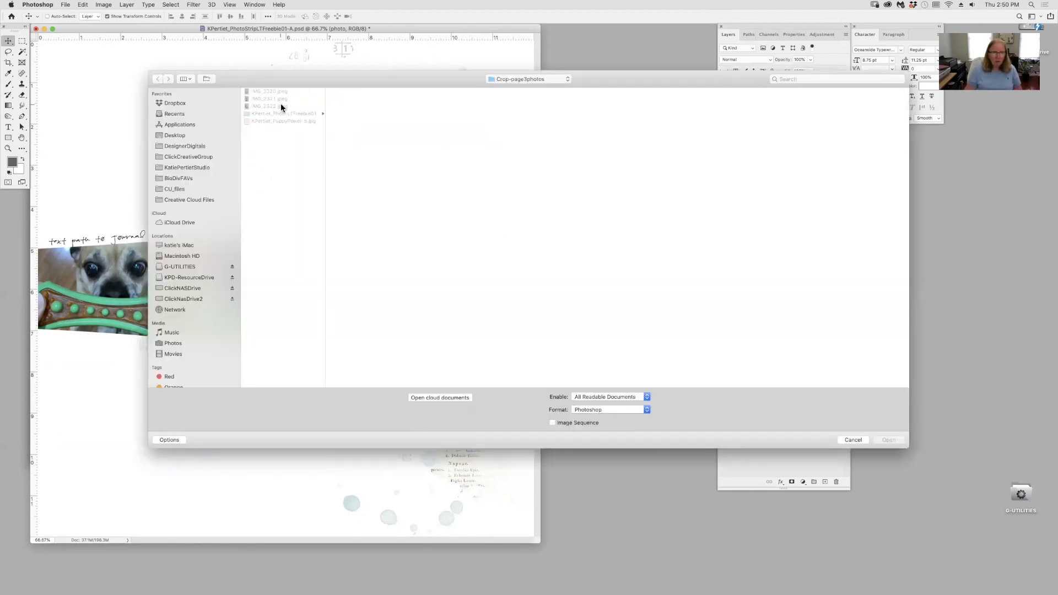
click(282, 106)
key(Up)
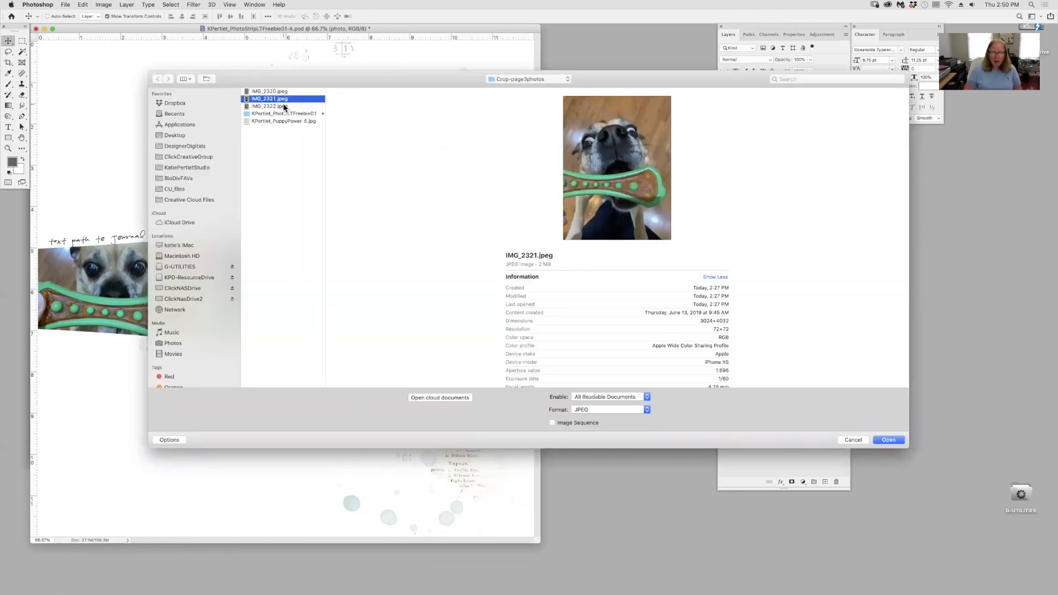
drag(450, 76, 644, 102)
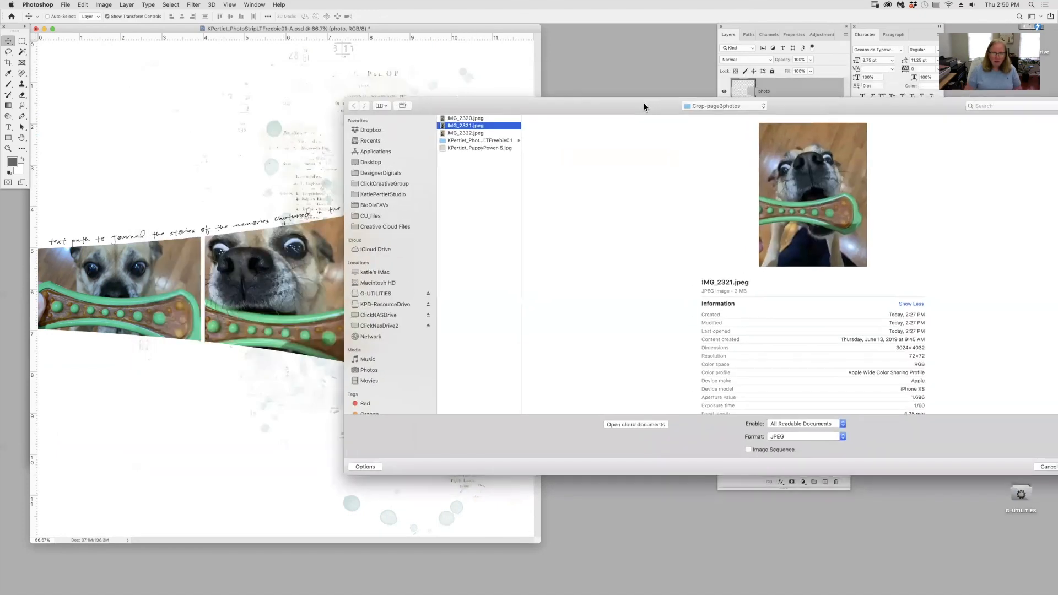
key(Return)
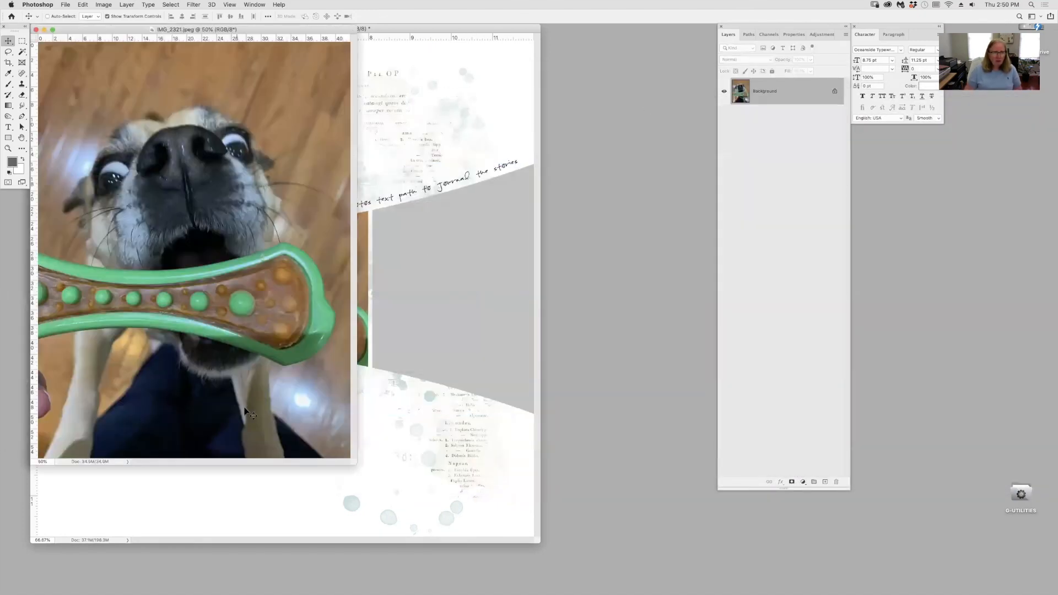
- Copy the IMG_2321 photo into the template above the rightmost photo shape and clip it to that shape
drag(414, 421, 414, 421)
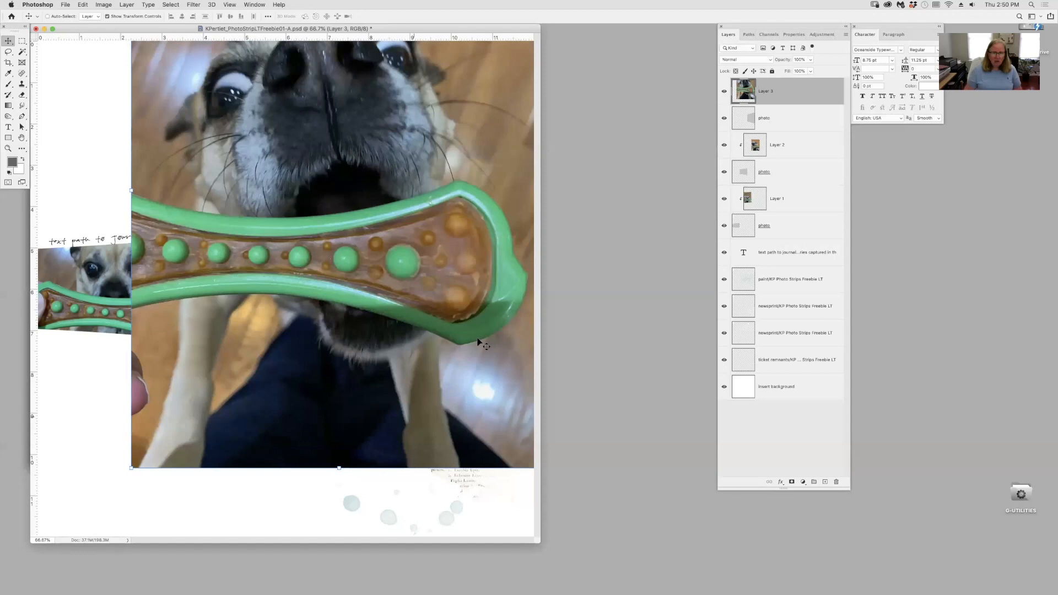
click(845, 34)
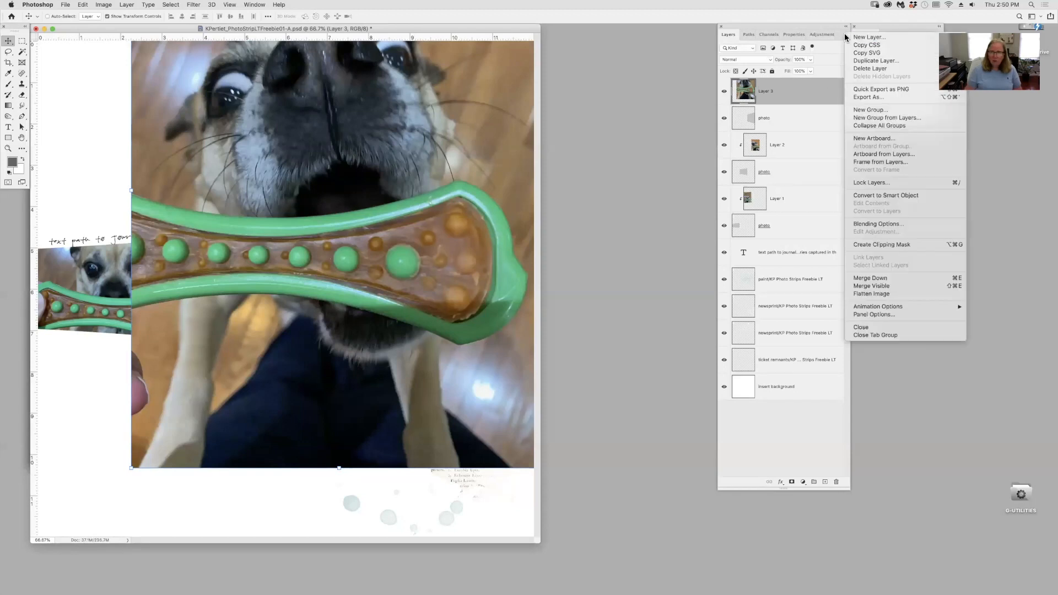
click(875, 245)
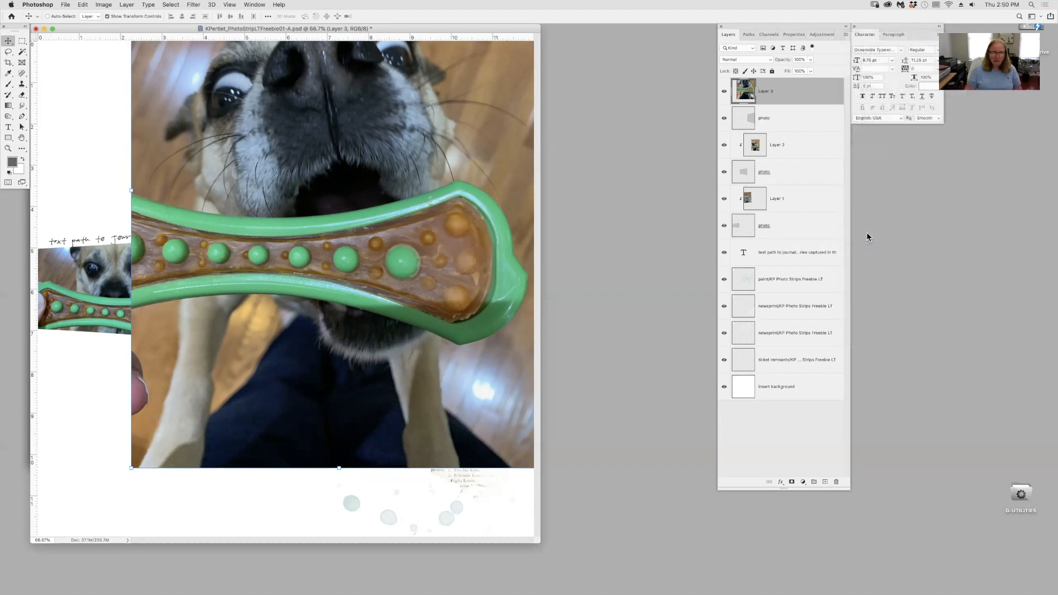
- Scale down and reposition the clipped photo in the rightmost shape to frame the dog's face and the bone
drag(131, 468, 445, 384)
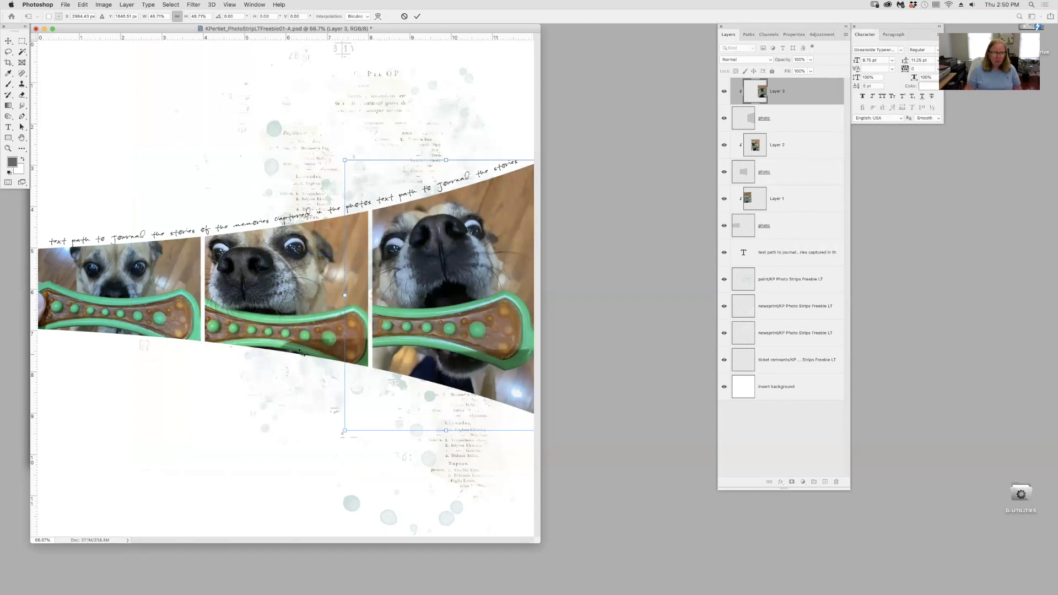
drag(346, 431, 336, 442)
drag(397, 400, 418, 404)
key(Return)
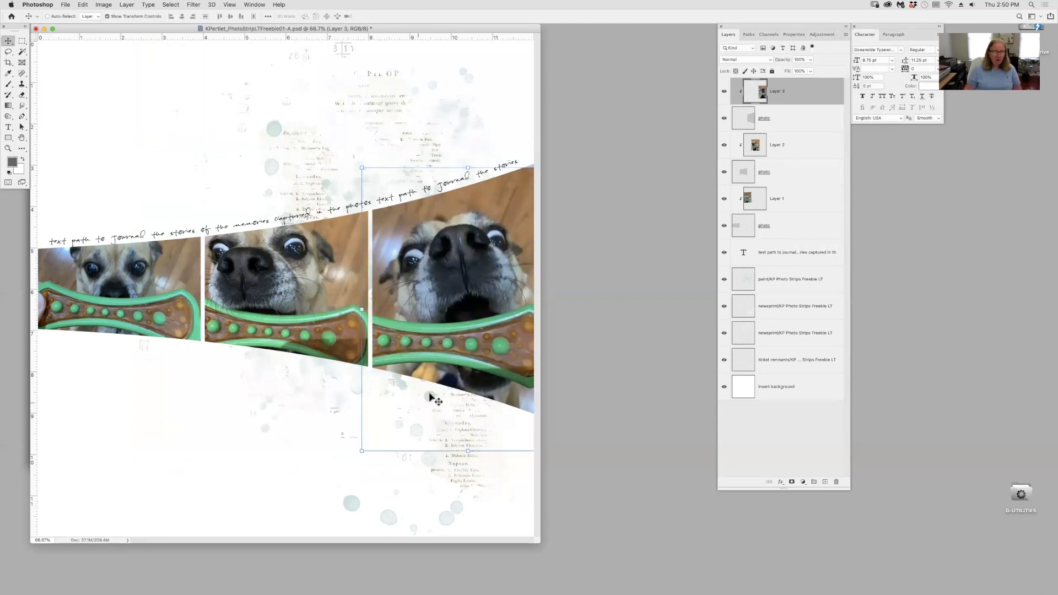
drag(436, 340, 436, 335)
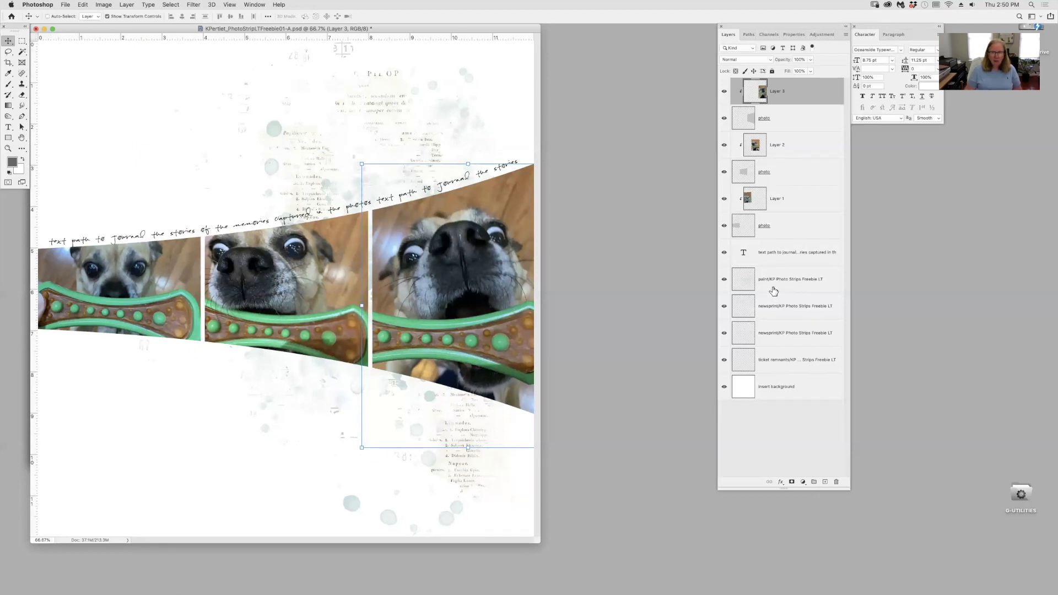
- Open KPertiet_PuppyPower-5.jpg and copy the paper into the template directly above the insert background layer, aligned to fill the page
click(745, 401)
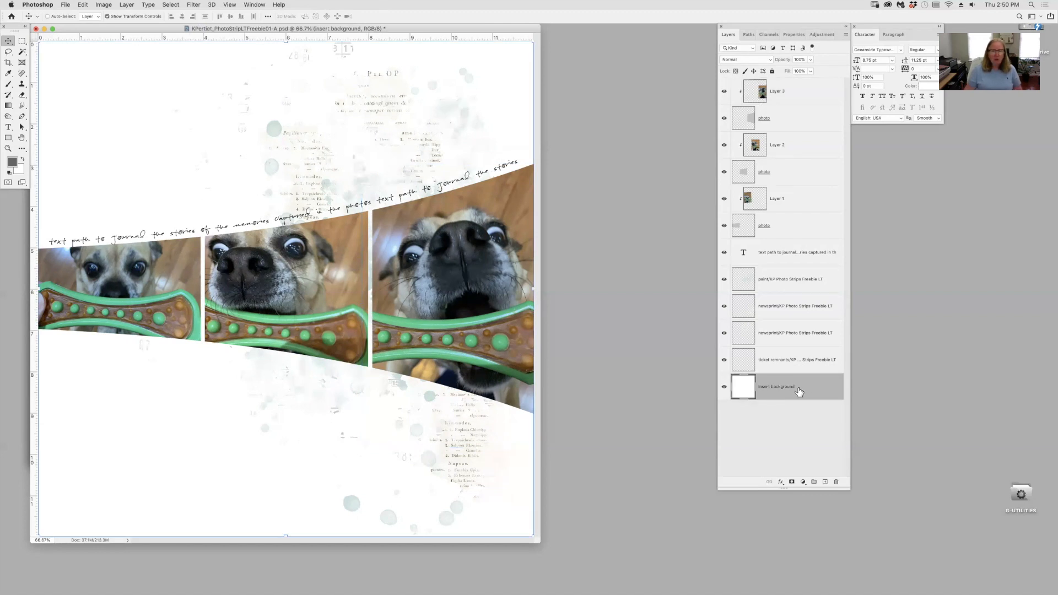
key(super+o)
double_click(454, 147)
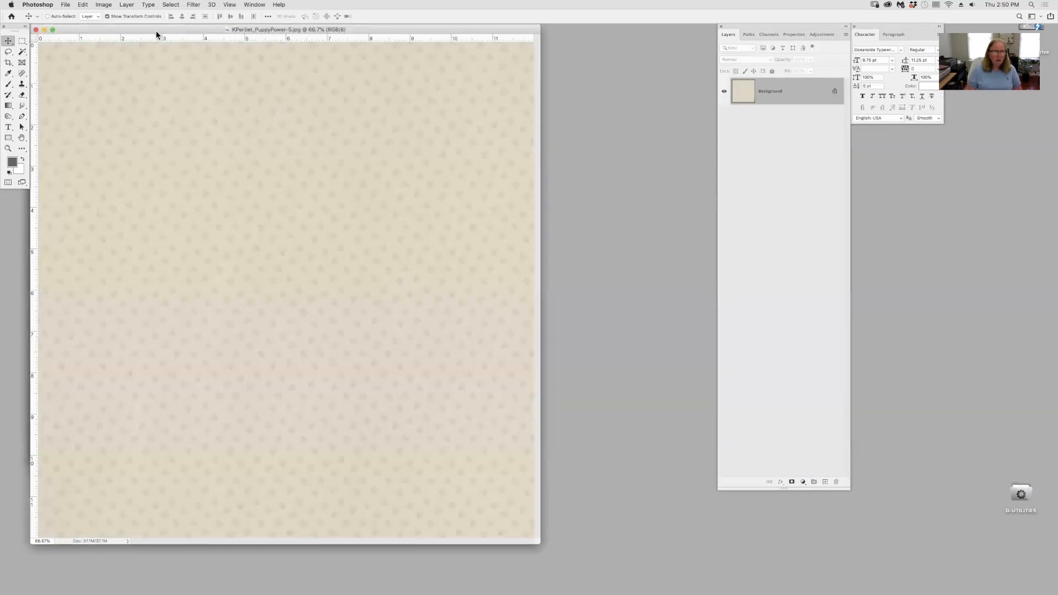
drag(157, 32, 261, 118)
drag(72, 82, 58, 74)
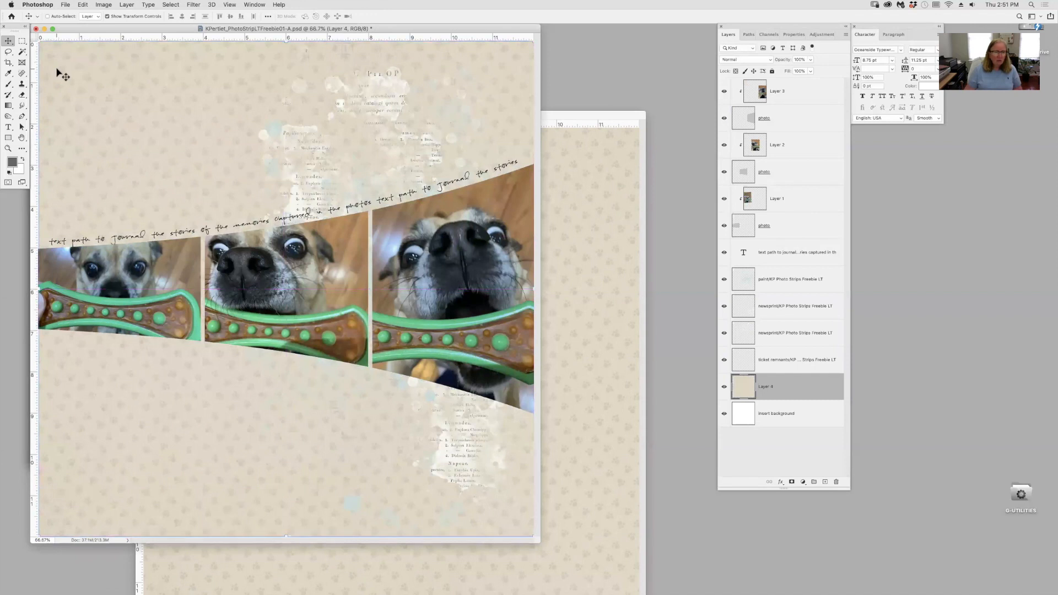
- Darken the background paper layer with Curves by lowering a highlight point to input 221, output 181
click(104, 5)
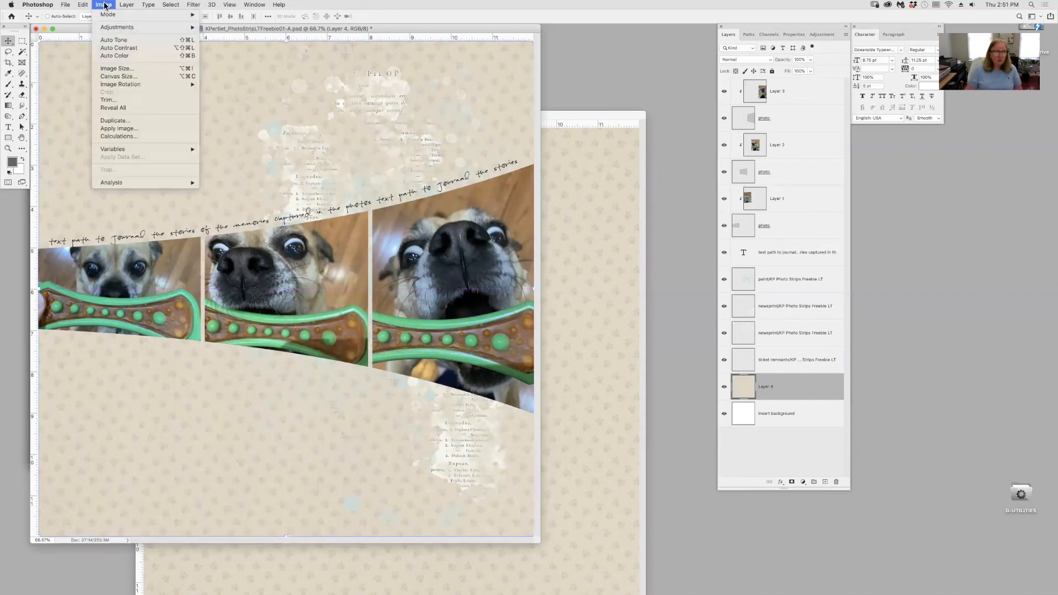
mouse_move(114, 29)
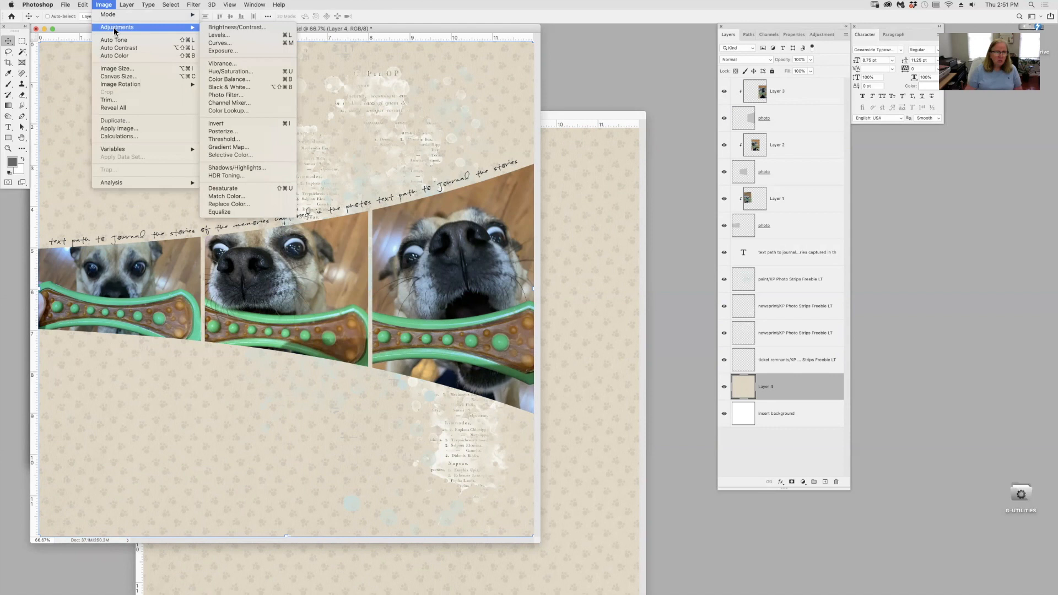
click(230, 44)
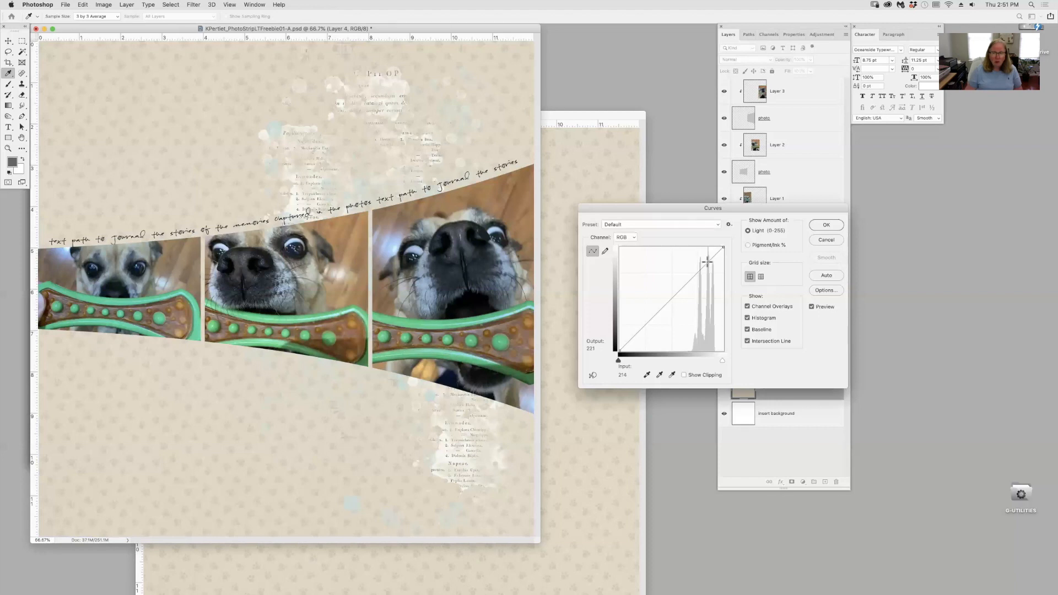
drag(707, 264, 709, 277)
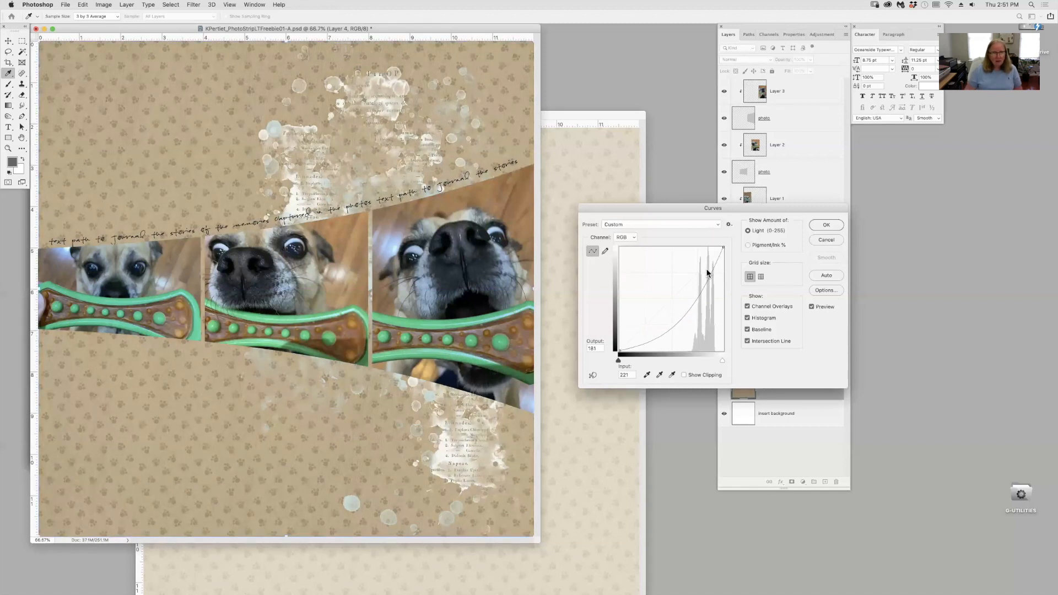
key(Return)
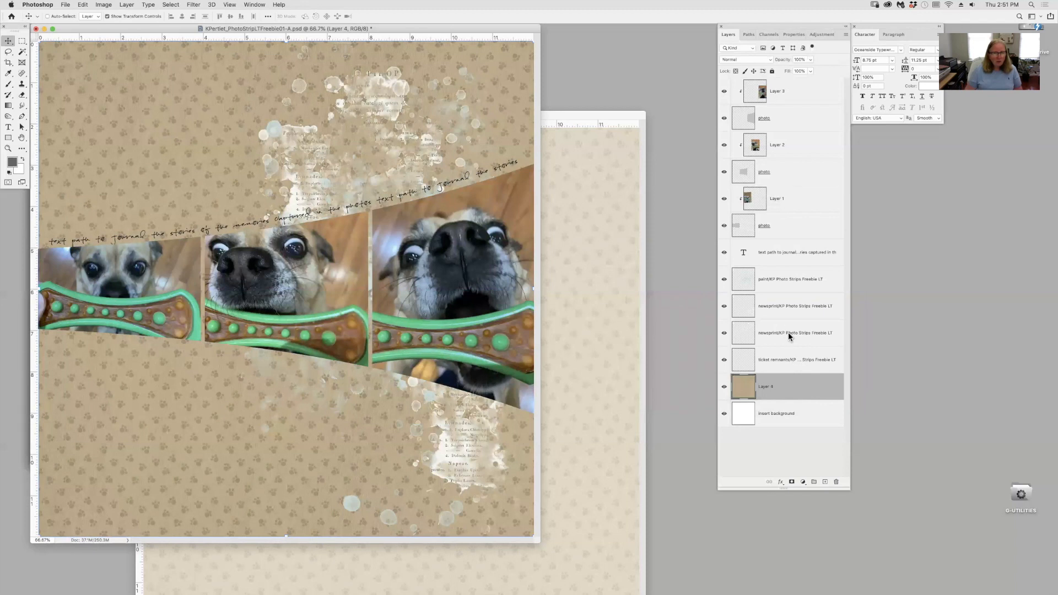
- Set the blend mode of both newsprint layers to Multiply
click(789, 336)
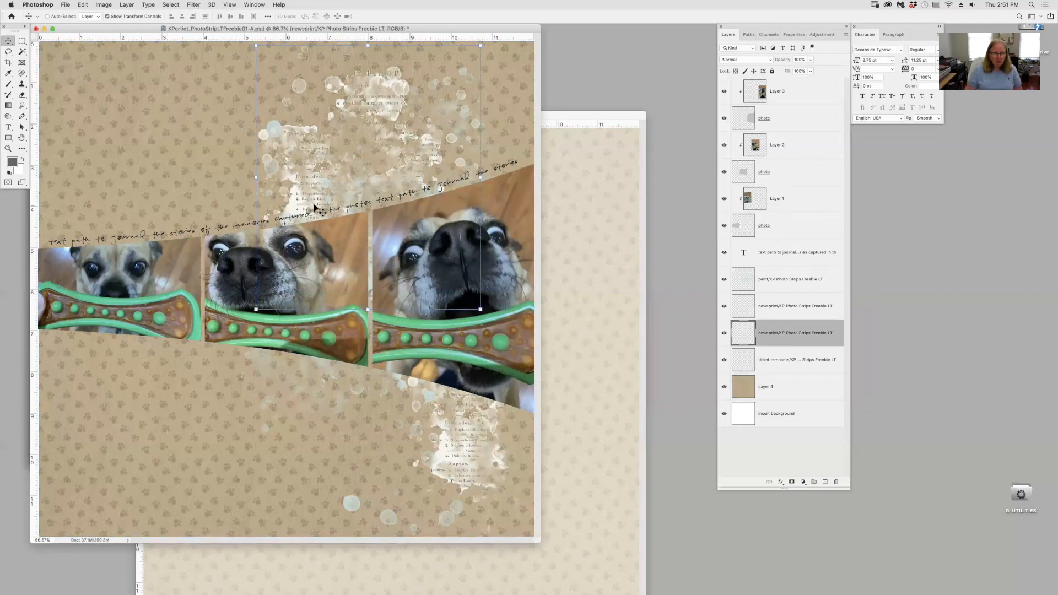
click(738, 59)
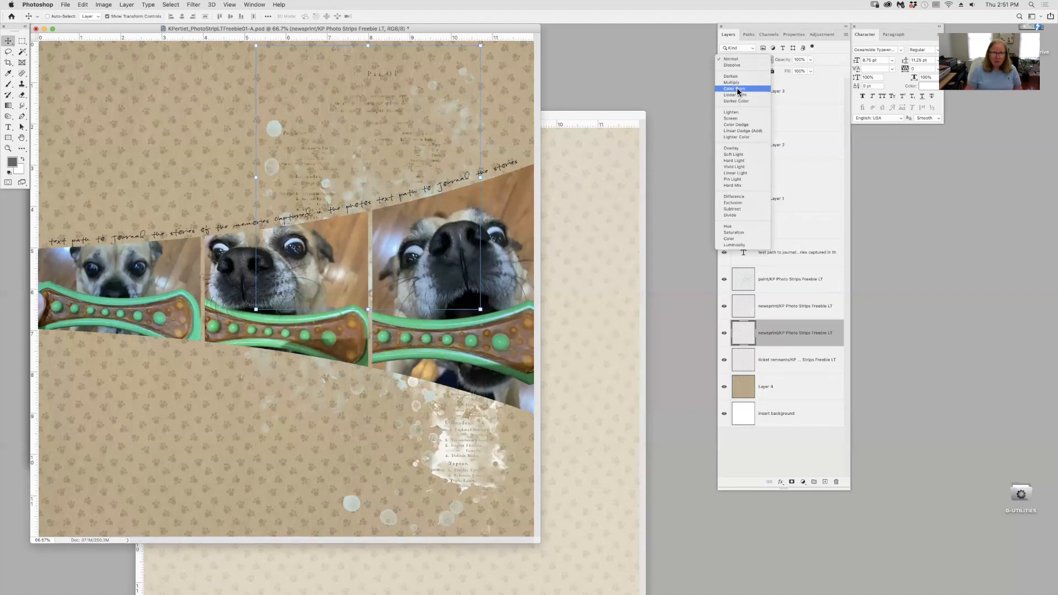
click(738, 86)
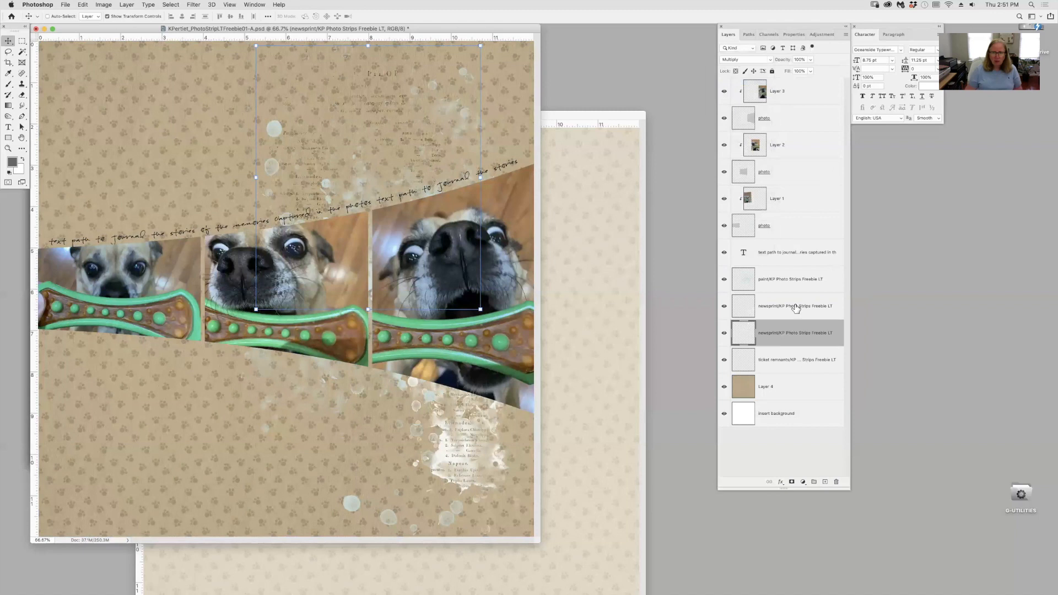
click(794, 306)
click(748, 59)
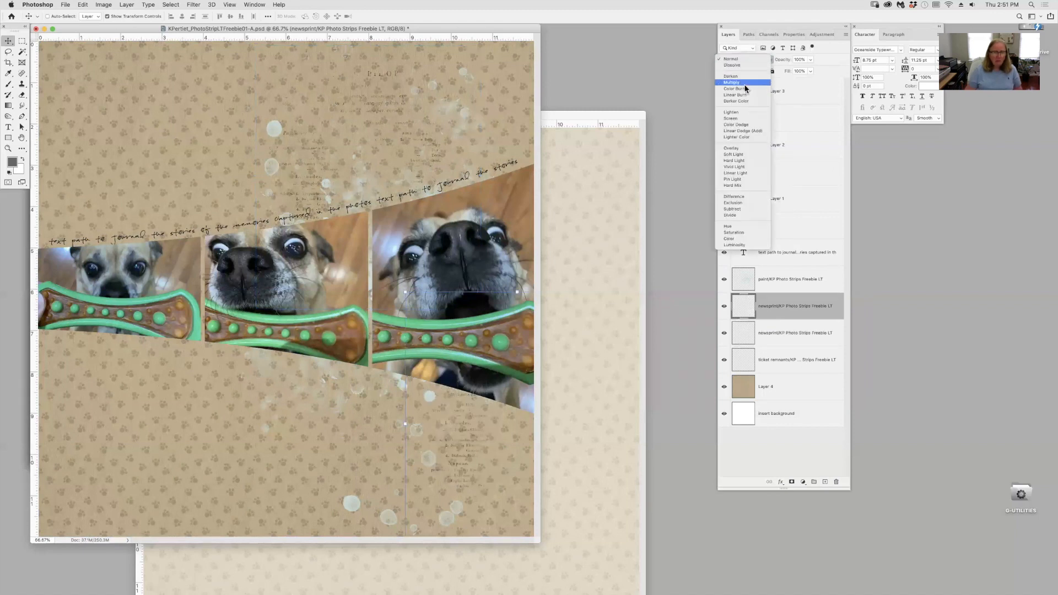
click(744, 85)
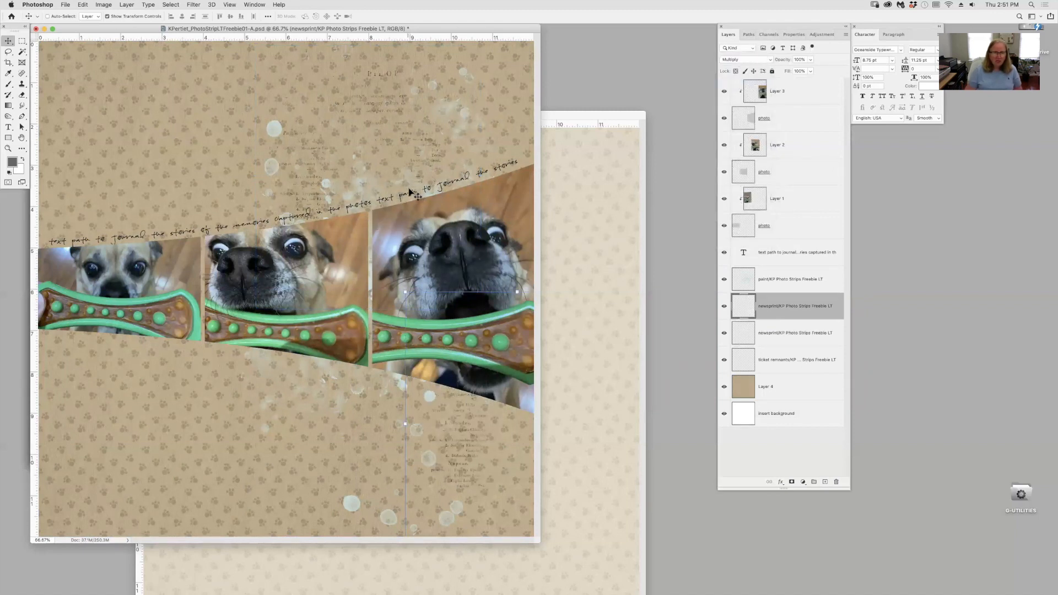
- Recolor the paint layer's existing pixels with a muted brown based on a color sampled from the photos, and move it slightly upward
click(783, 285)
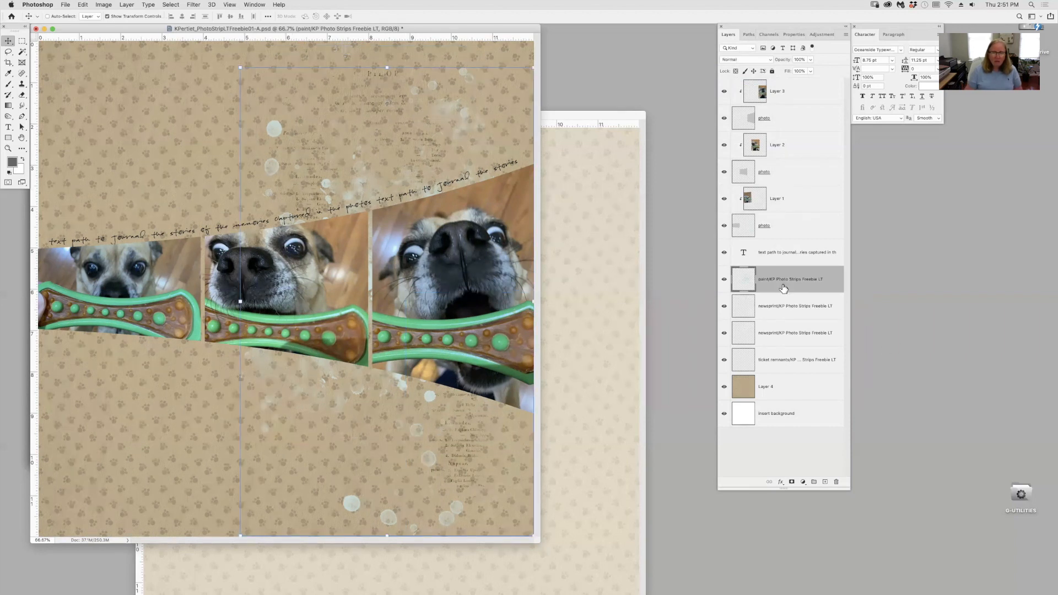
click(12, 163)
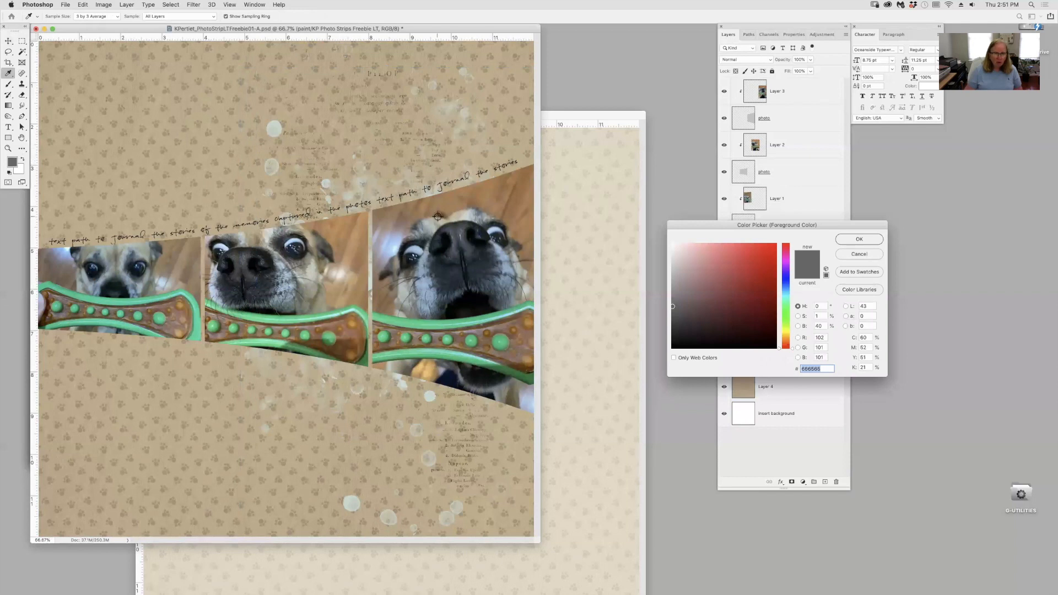
click(379, 223)
click(709, 295)
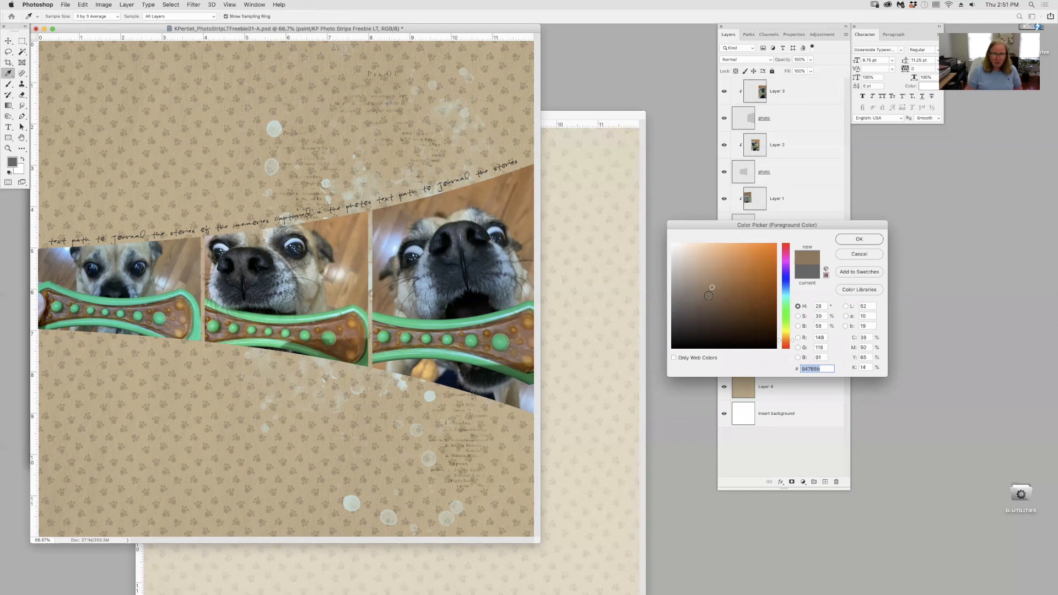
click(858, 239)
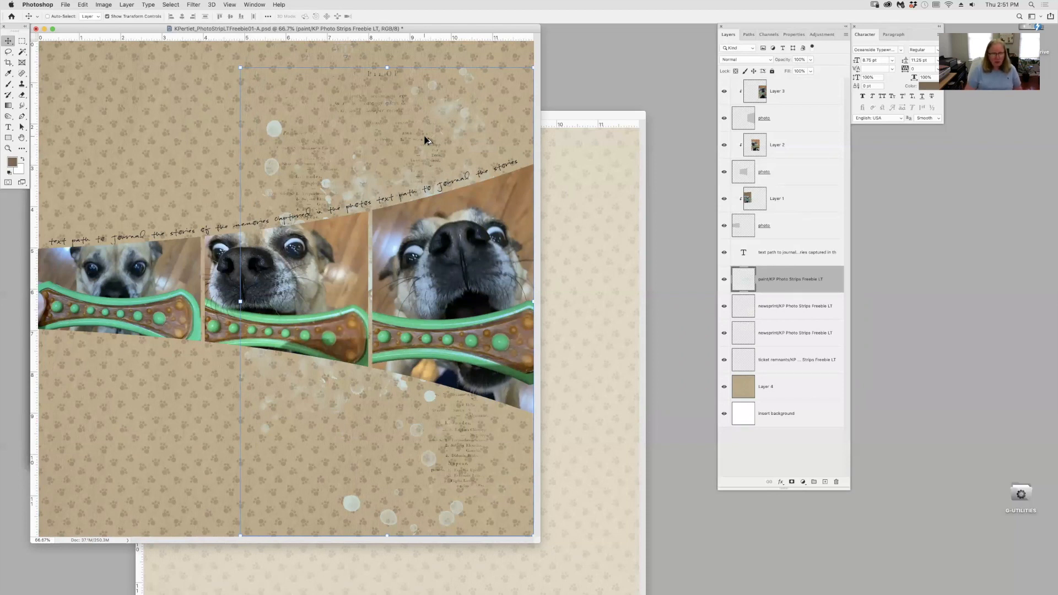
key(alt+shift+BackSpace)
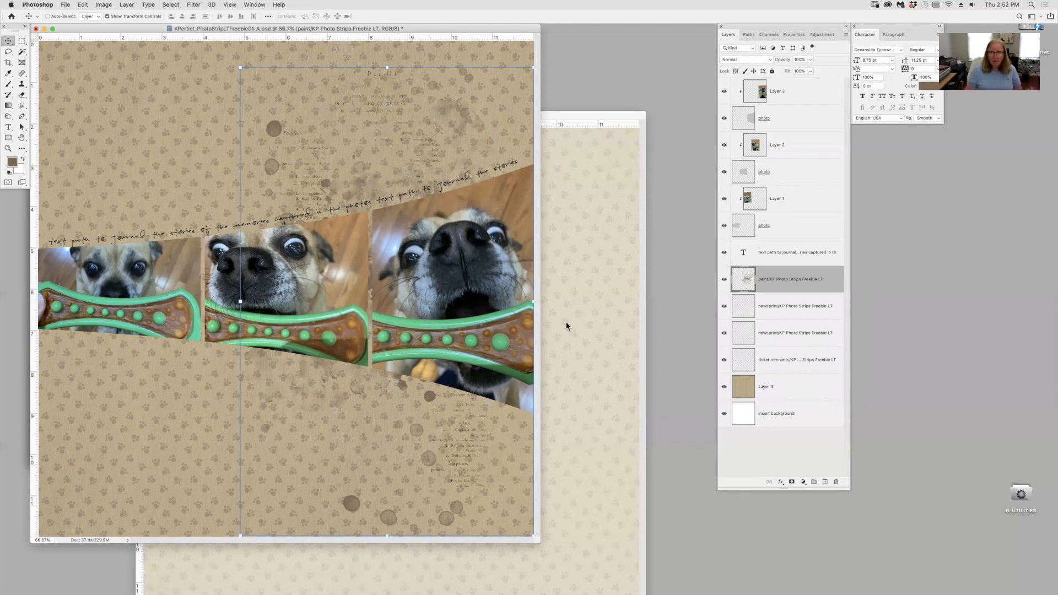
mouse_move(349, 427)
mouse_down()
mouse_move(356, 412)
mouse_move(350, 419)
mouse_up()
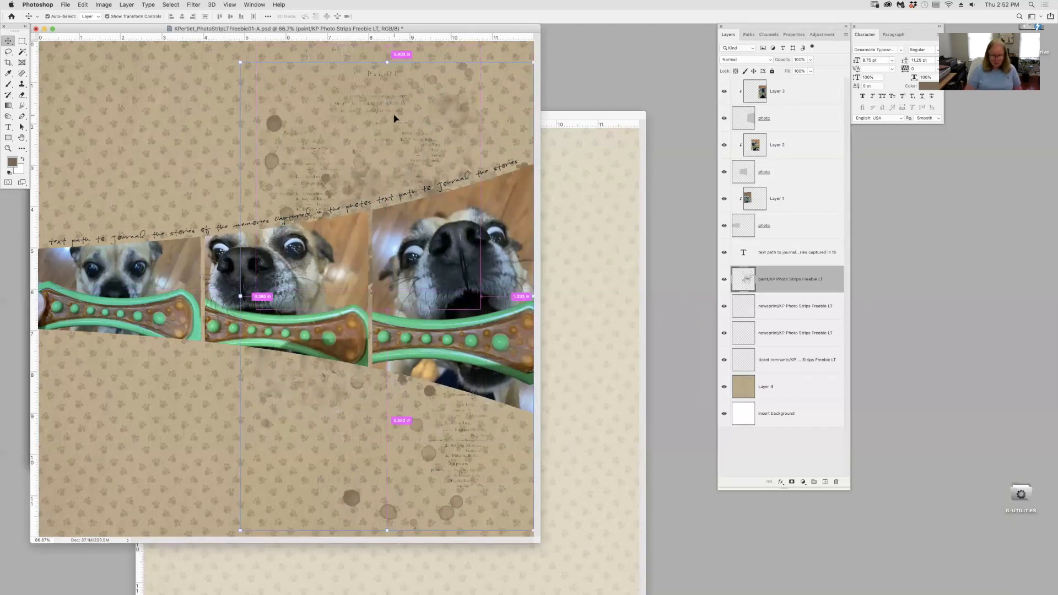
- Set the ticket remnants layer's blend mode to Linear Burn
key(super+equal)
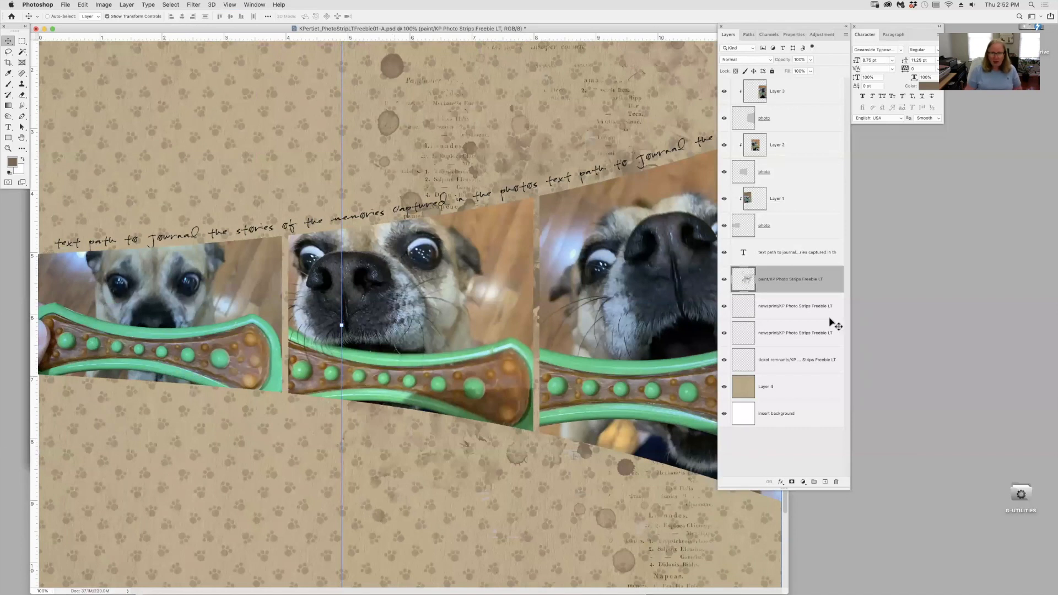
click(793, 364)
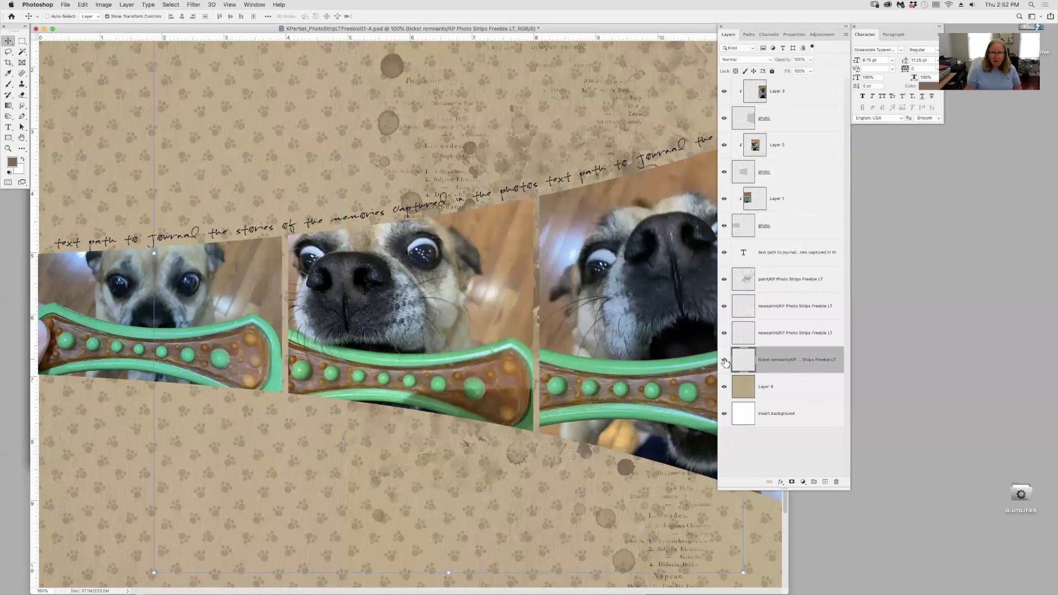
click(741, 60)
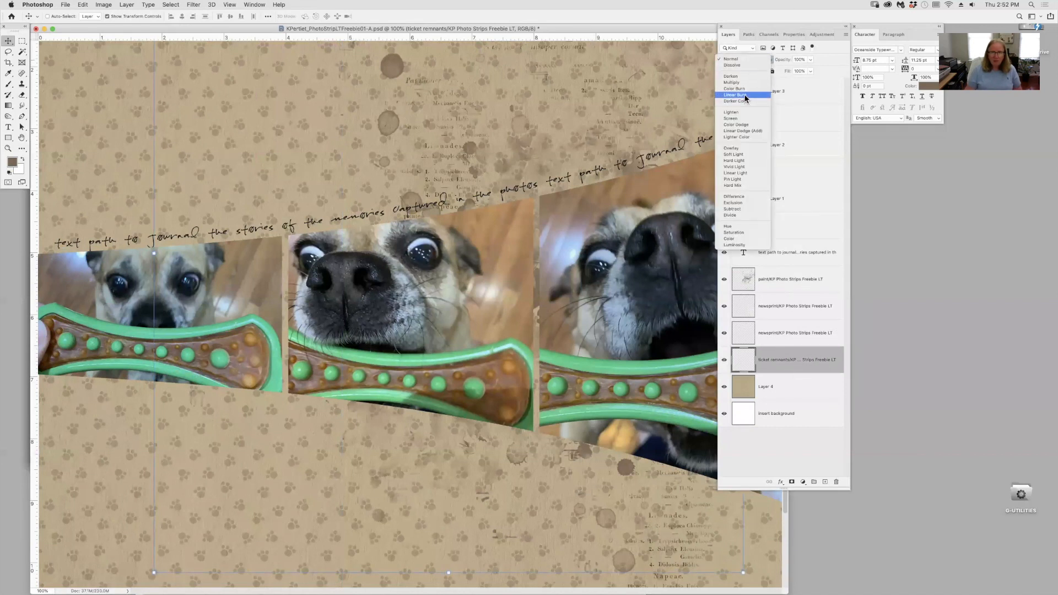
click(746, 96)
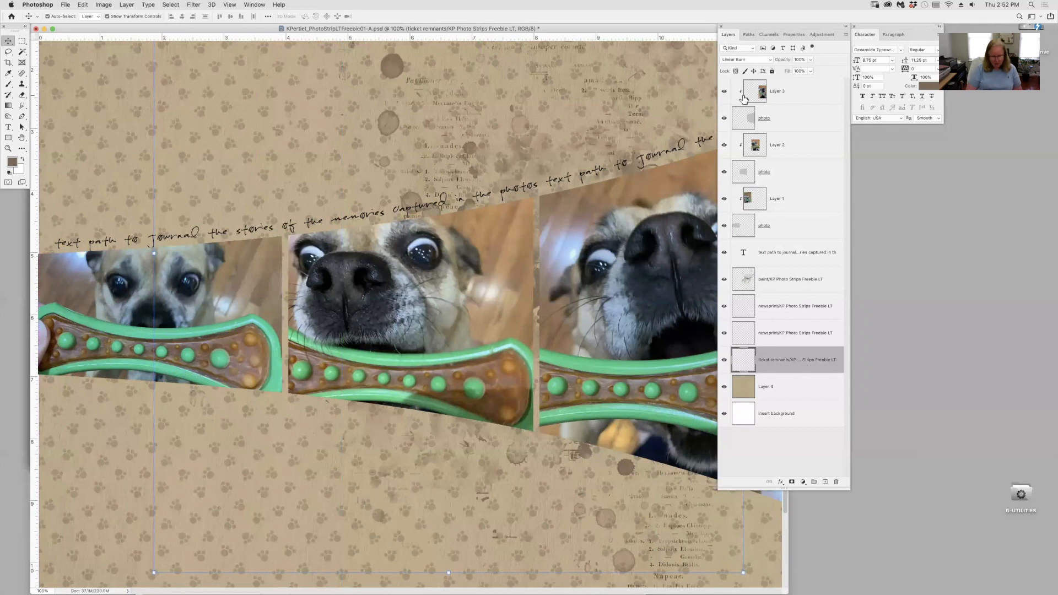
key(super+minus)
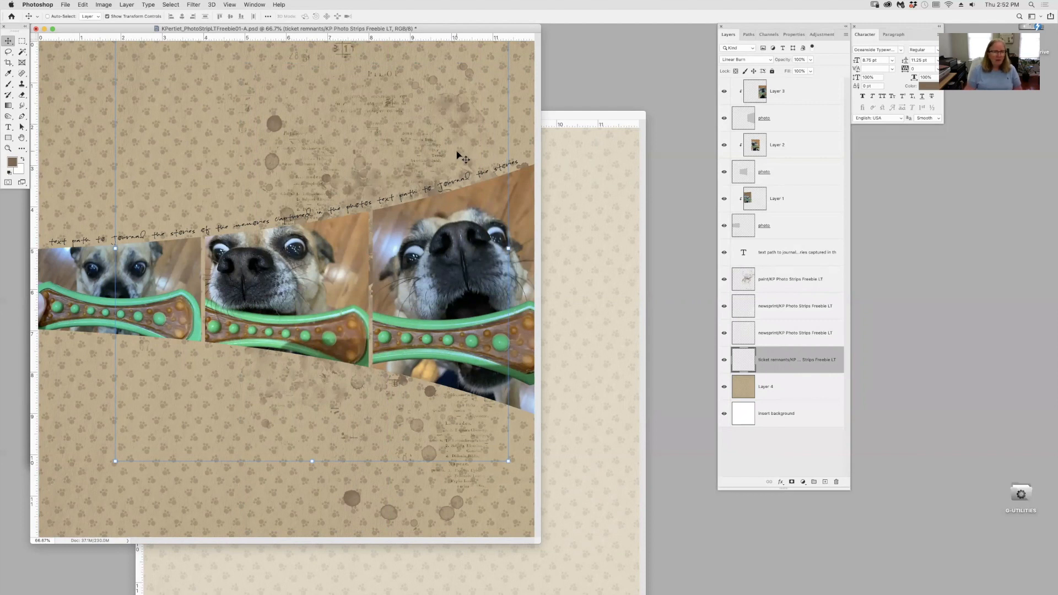
- Close the paw print paper and the dog photo documents, and minimize the finished template
click(569, 189)
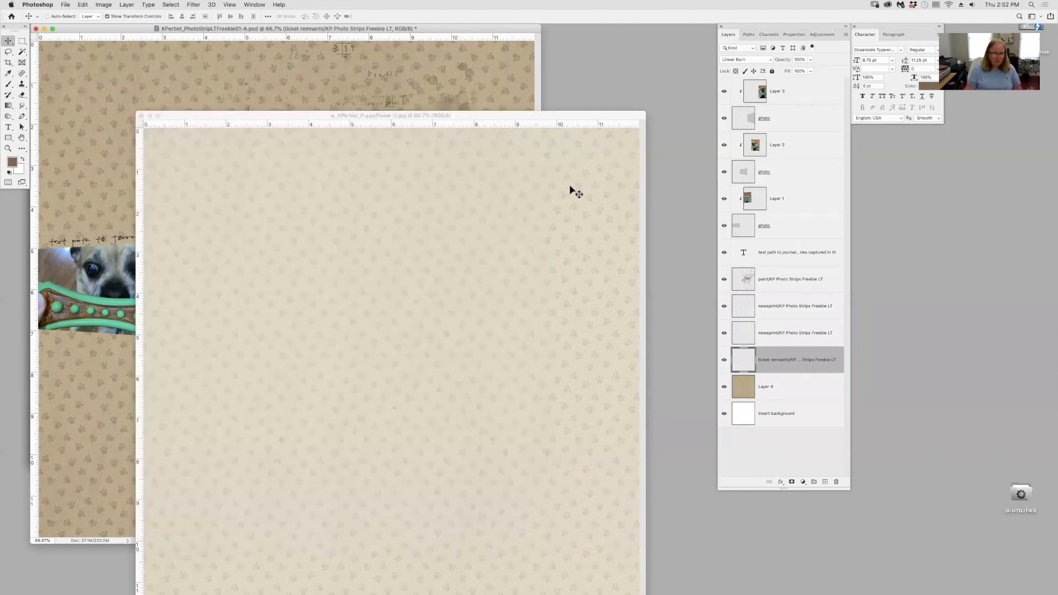
key(super+w)
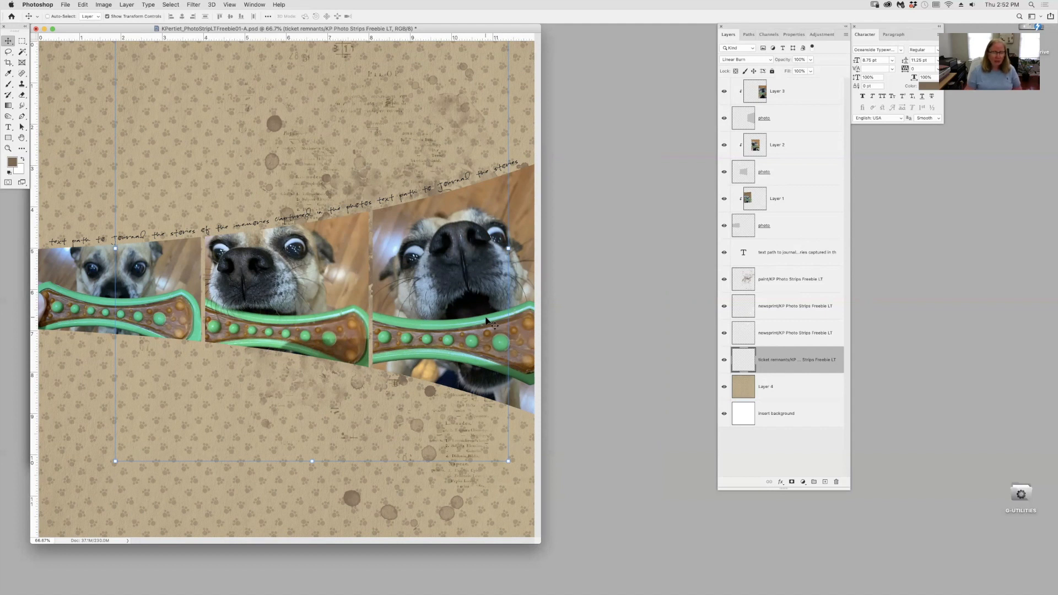
click(44, 30)
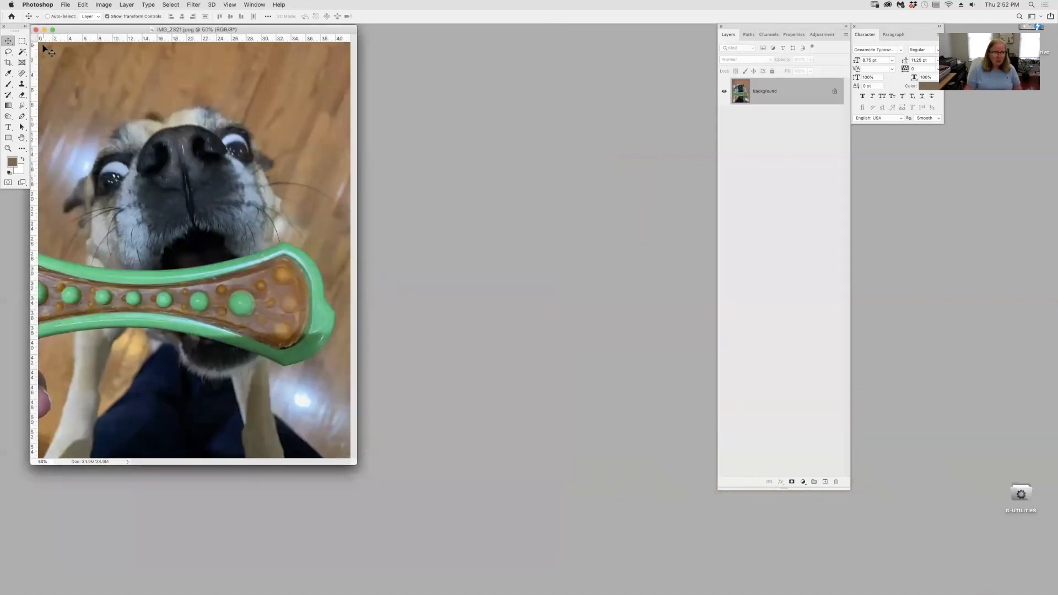
click(36, 30)
click(35, 30)
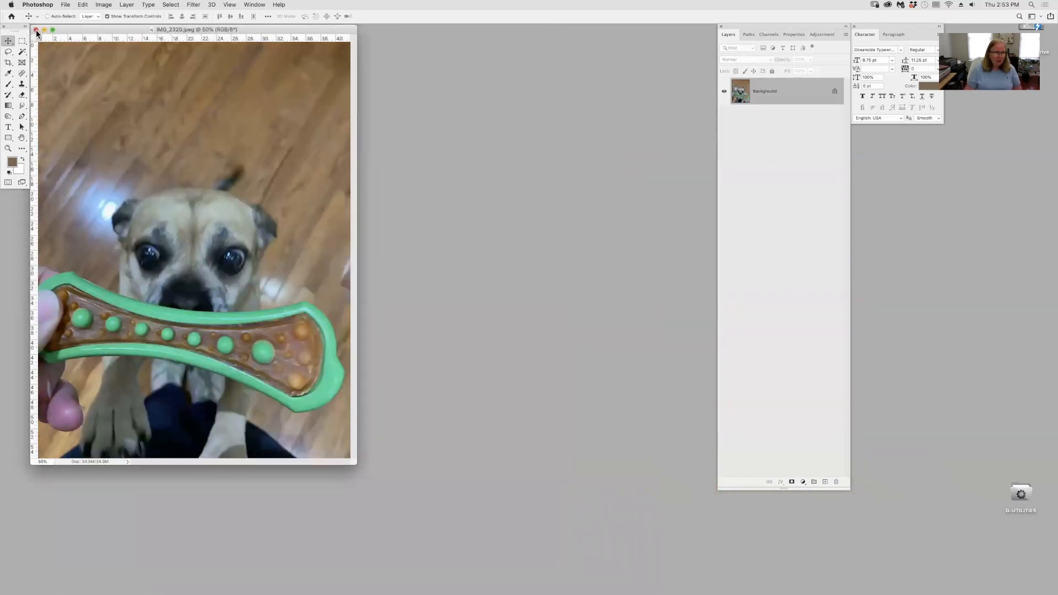
click(36, 30)
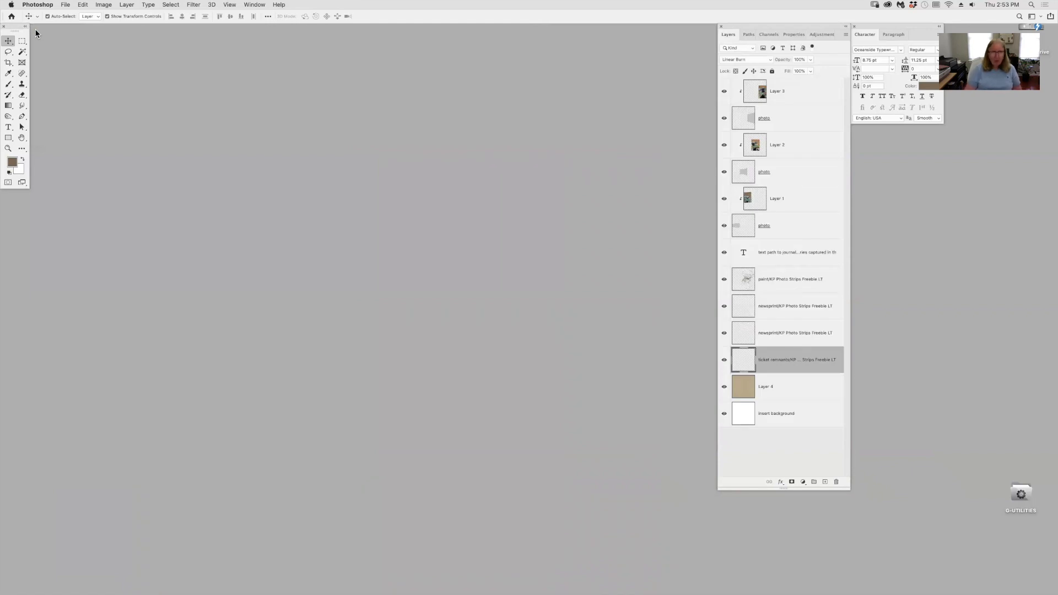
- Open KPertiet_PhotoStripLTFreebie01-B.psd from the template folder inside Crop-page1photo
key(super+o)
click(670, 105)
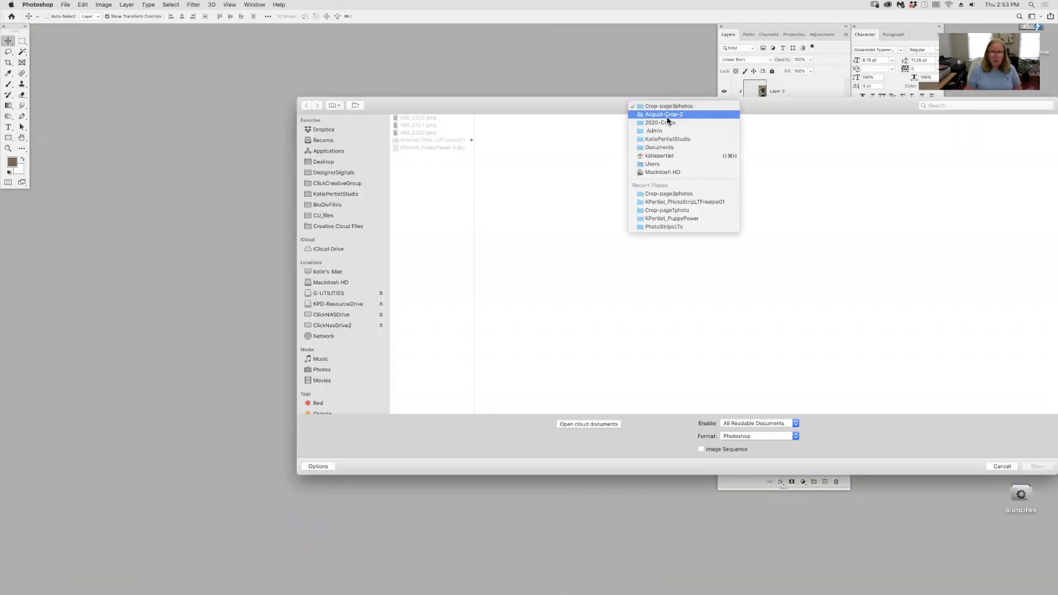
click(667, 119)
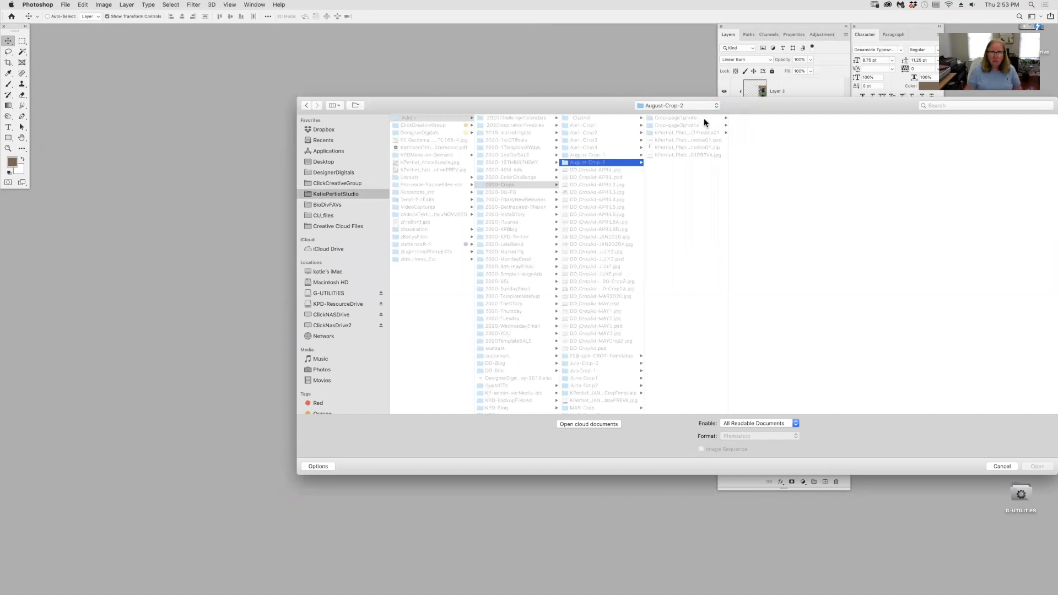
click(702, 118)
click(811, 140)
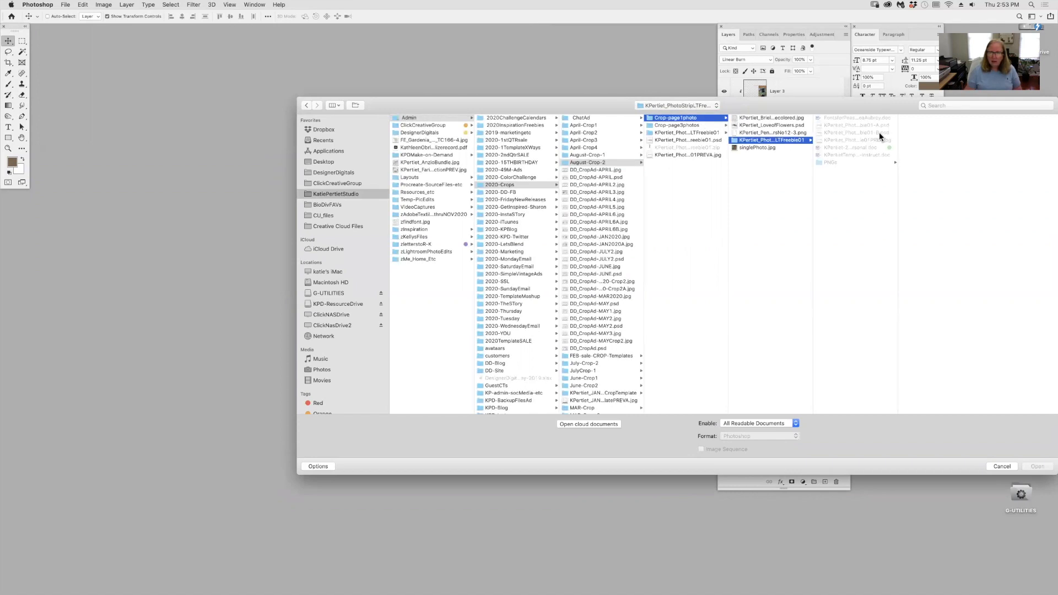
click(880, 133)
double_click(880, 133)
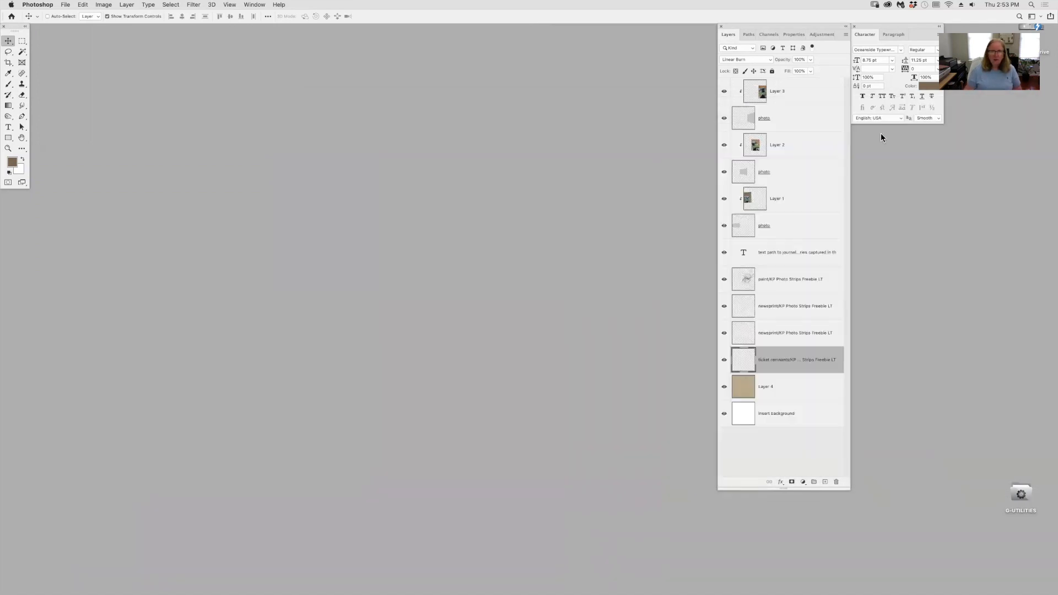
click(576, 204)
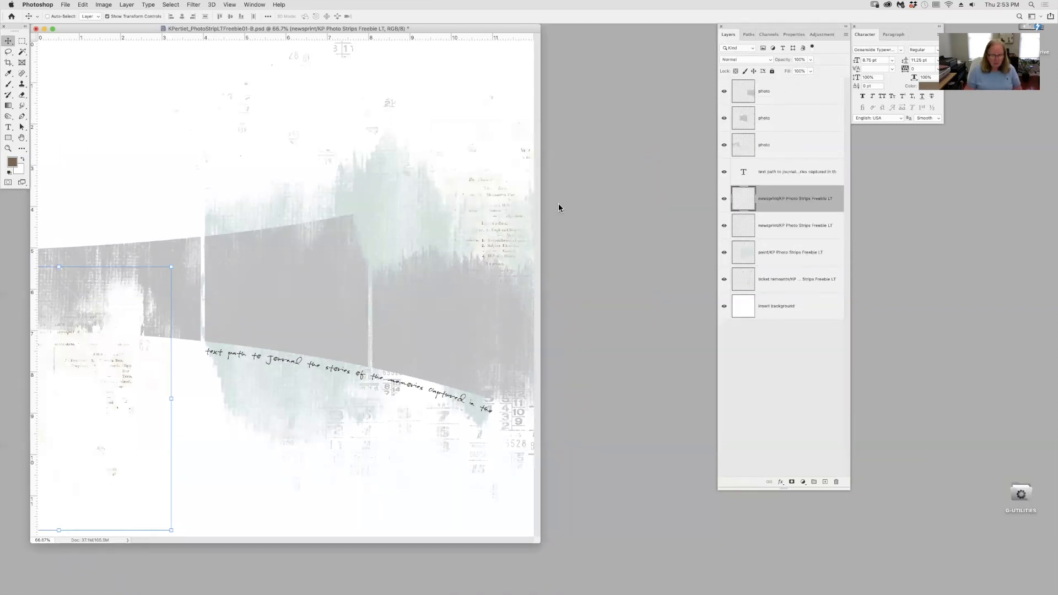
- Select the topmost photo layer in the template and open singlePhoto.jpg from the Crop-page1photo folder
key(super+1)
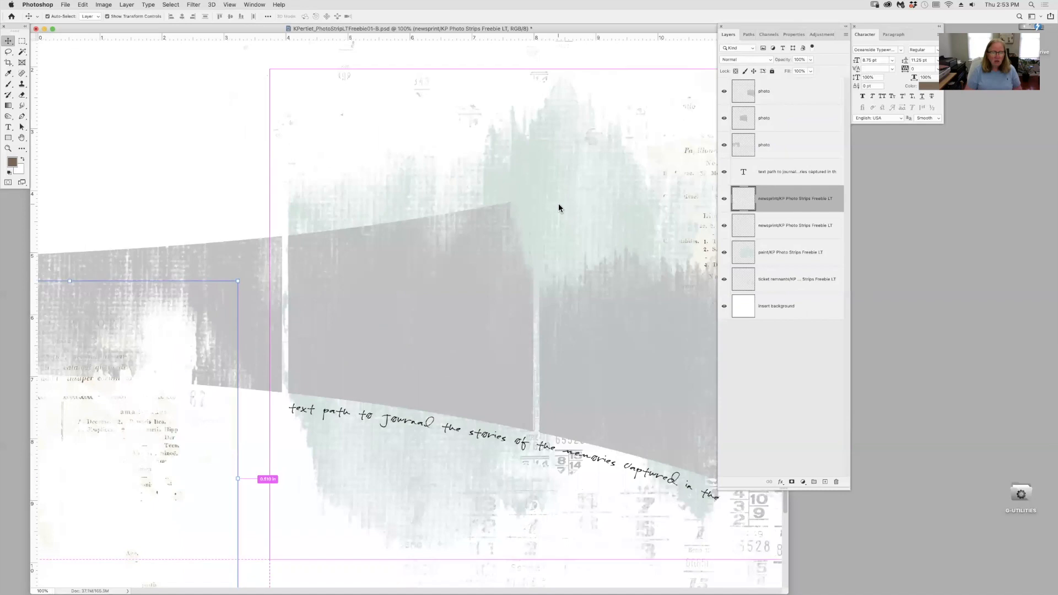
key(super+minus)
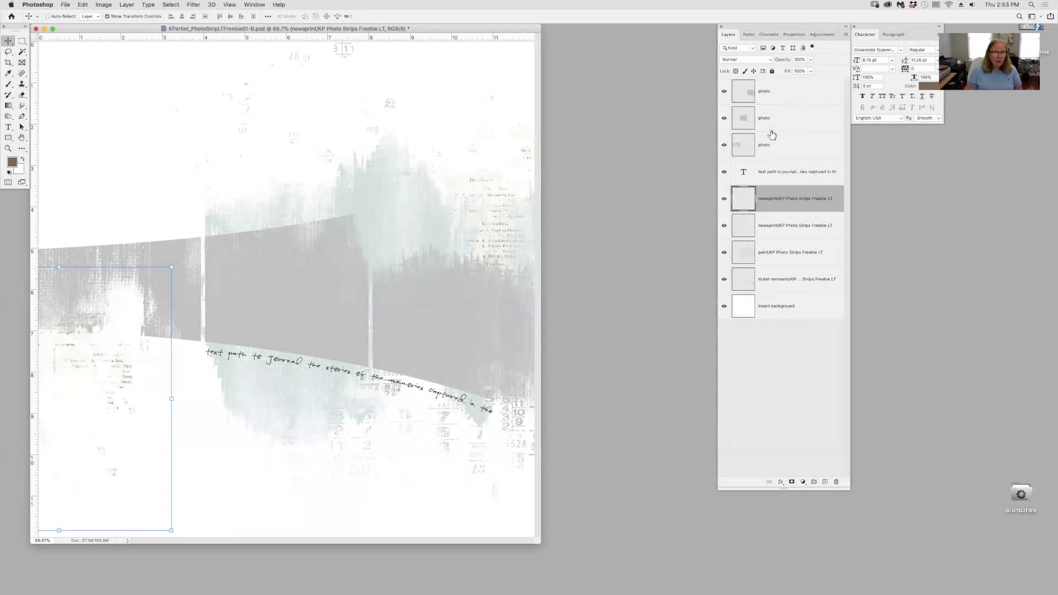
click(771, 92)
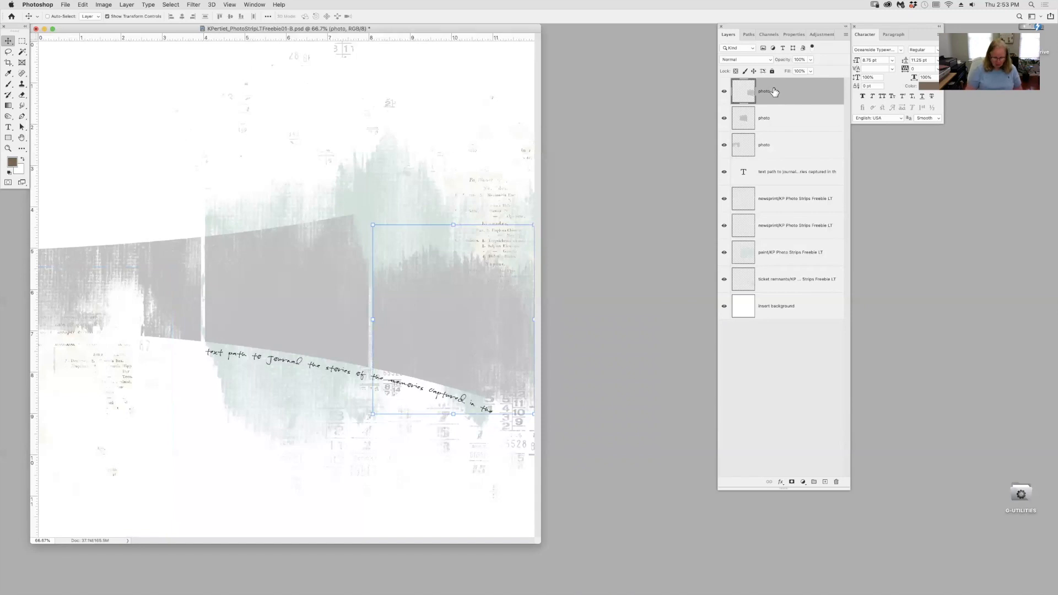
key(super+o)
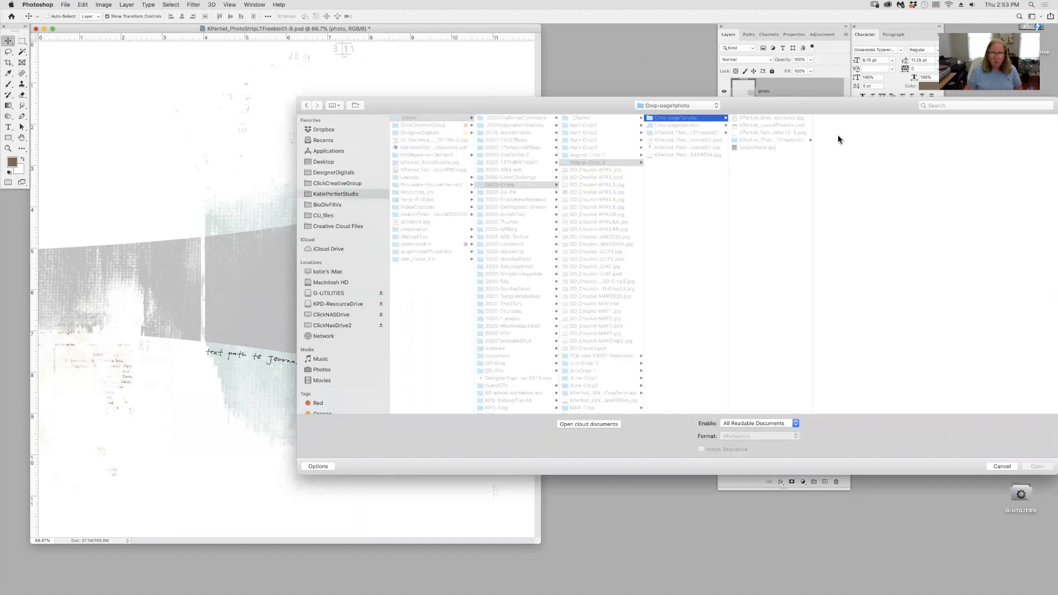
click(769, 148)
double_click(768, 149)
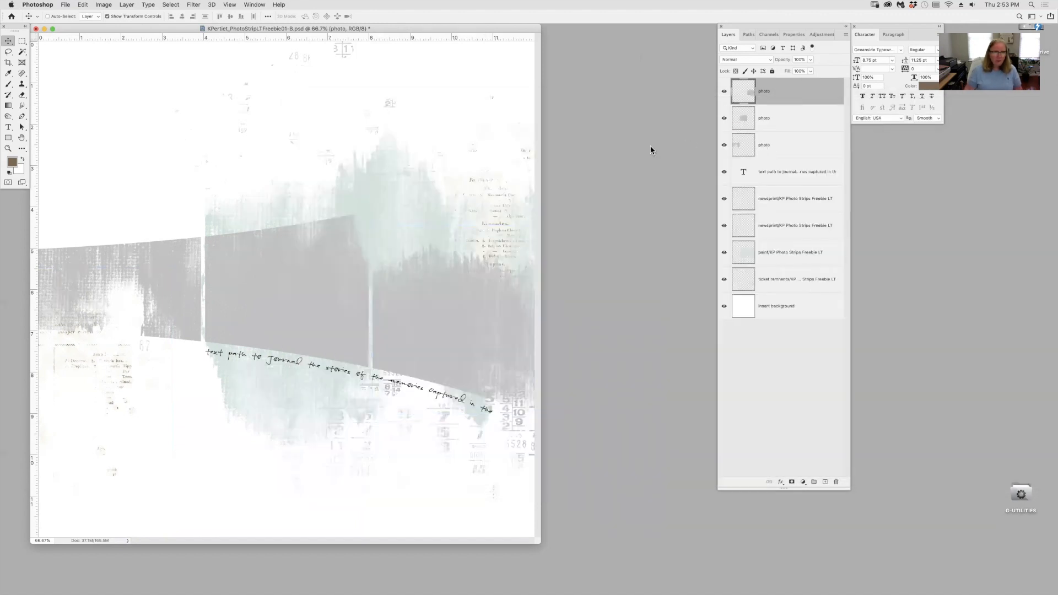
- Move the singlePhoto.jpg window clear of the template and copy the peony photo into the template above the topmost photo layer
drag(433, 31, 659, 216)
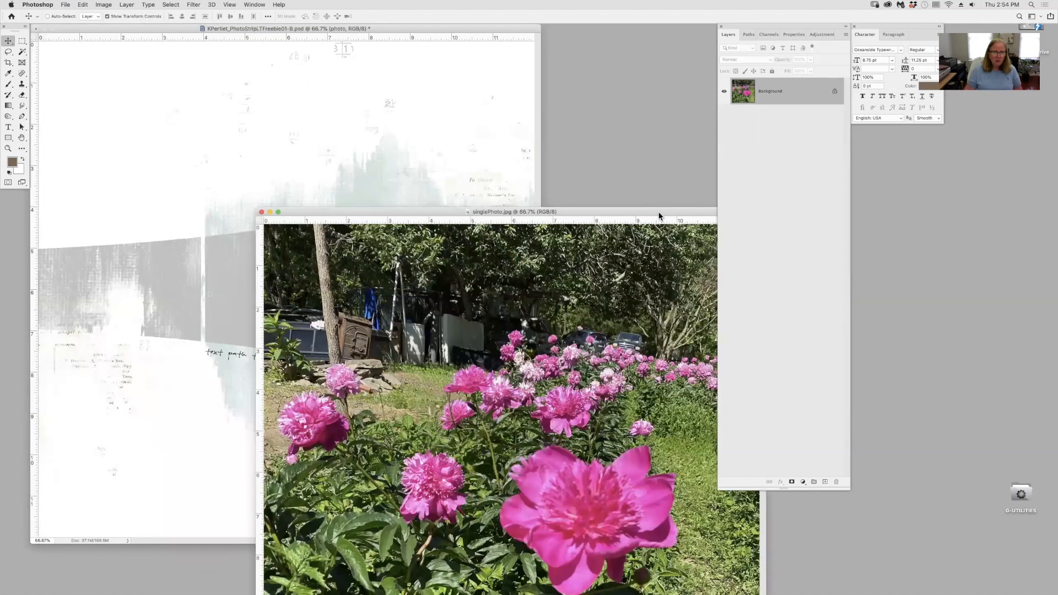
drag(210, 283, 212, 285)
drag(291, 328, 393, 323)
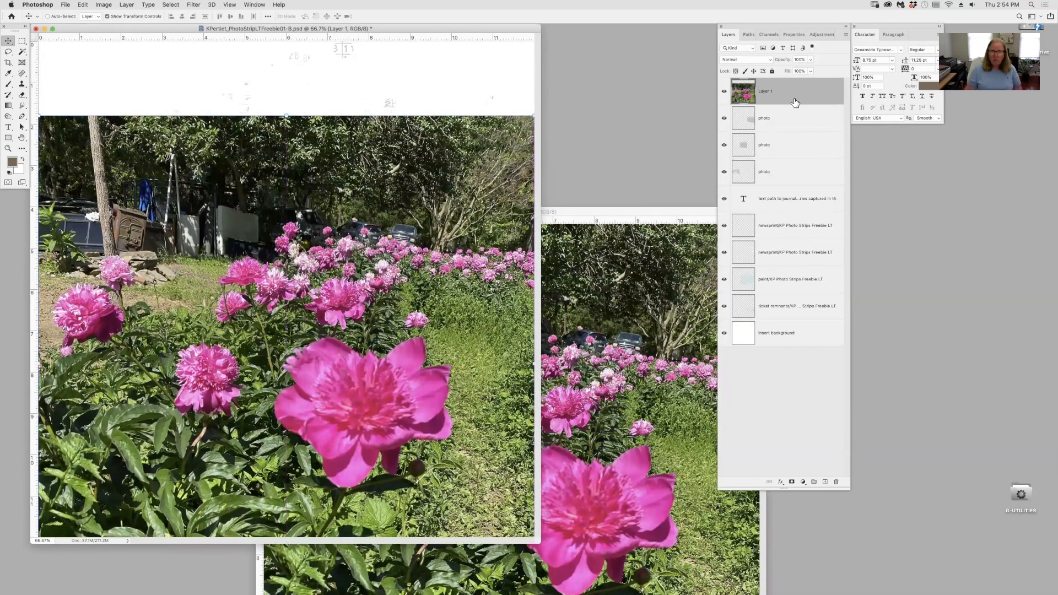
- Duplicate the peony photo layer twice and place one copy directly above each of the three photo layers
drag(781, 98, 825, 483)
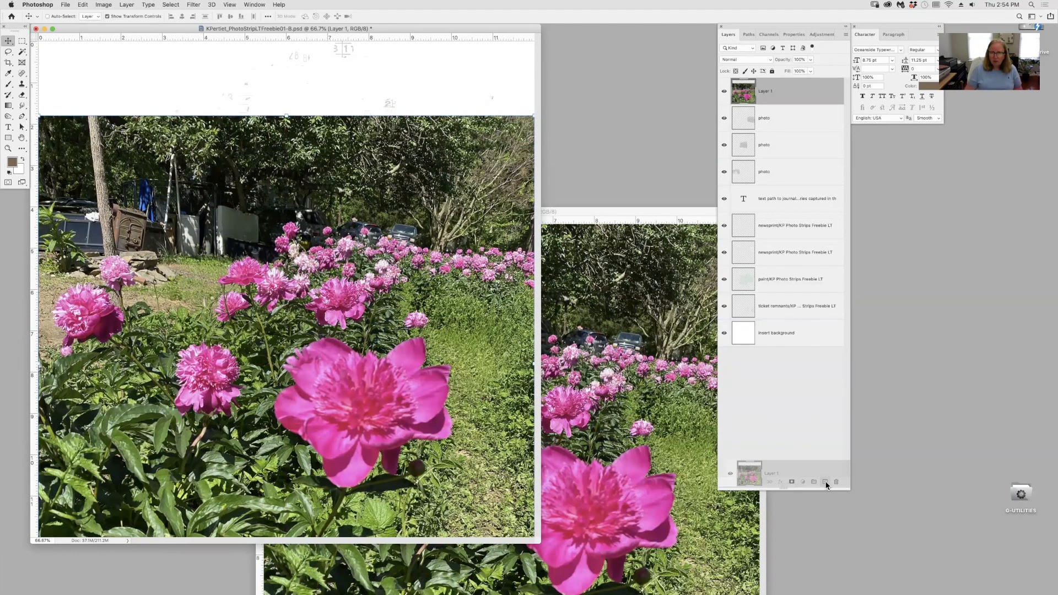
drag(780, 98, 824, 483)
drag(775, 157, 770, 223)
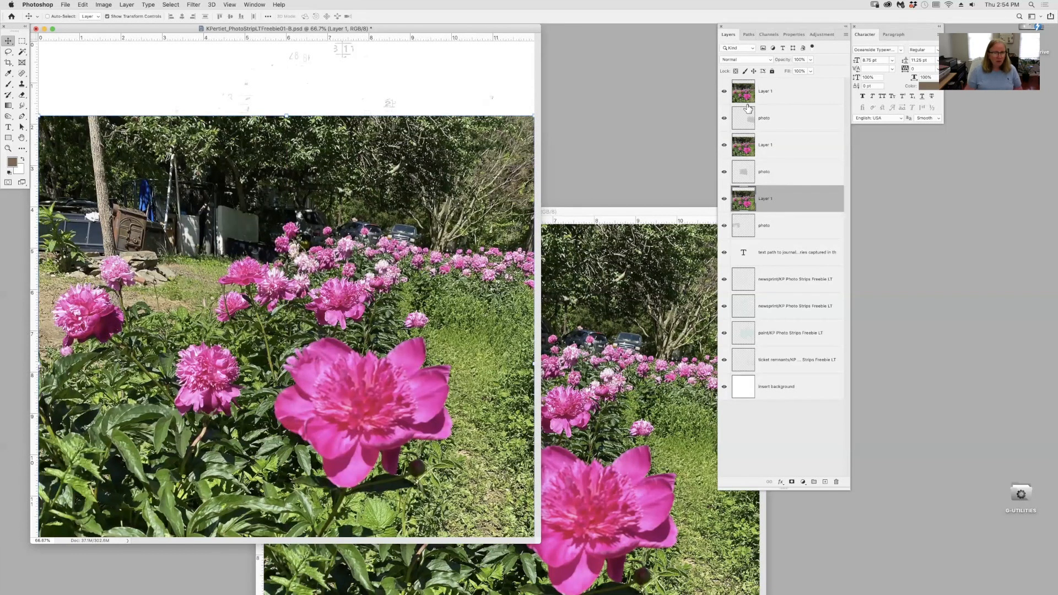
- Create a clipping mask for each of the three peony photo copies on the photo layer directly beneath it
click(845, 37)
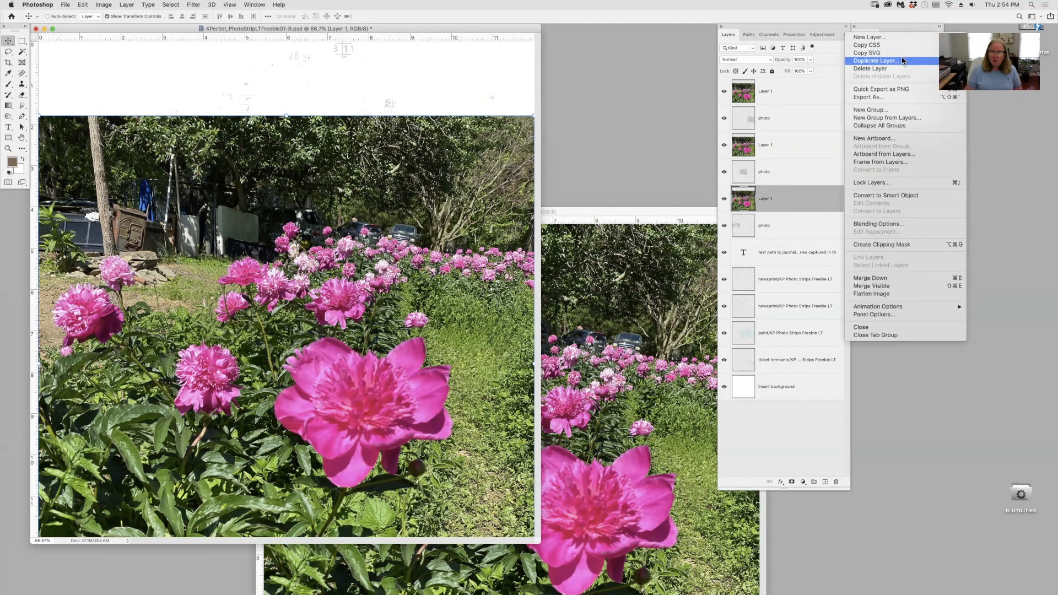
click(903, 248)
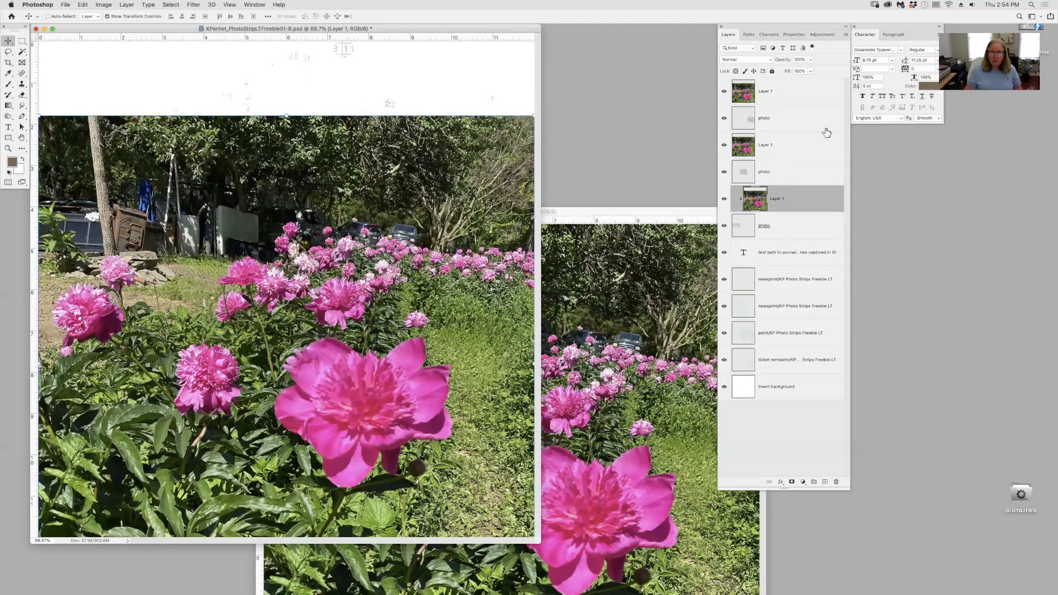
click(796, 145)
click(845, 35)
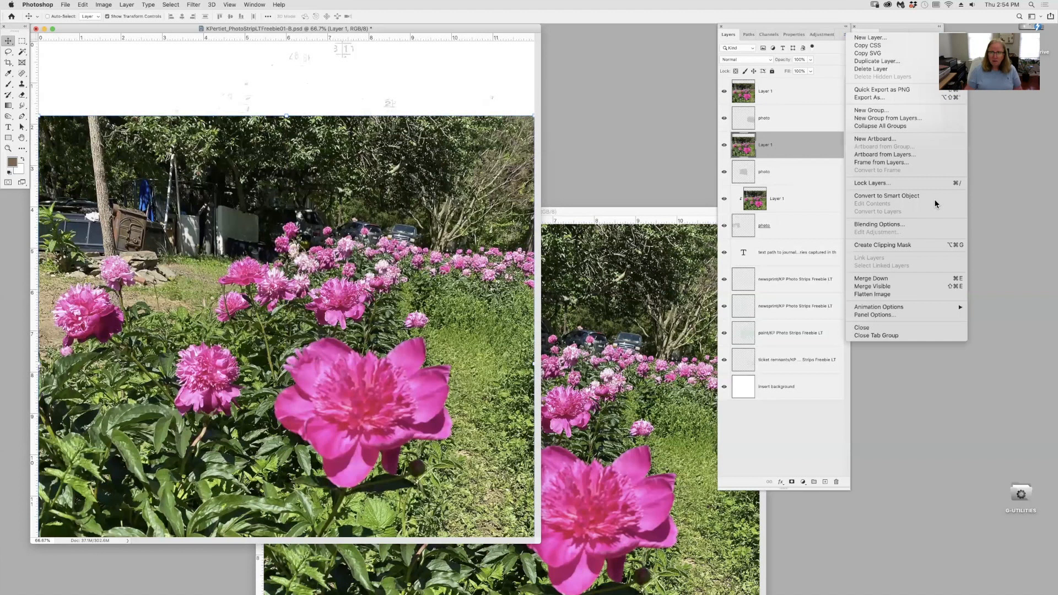
click(913, 245)
click(806, 84)
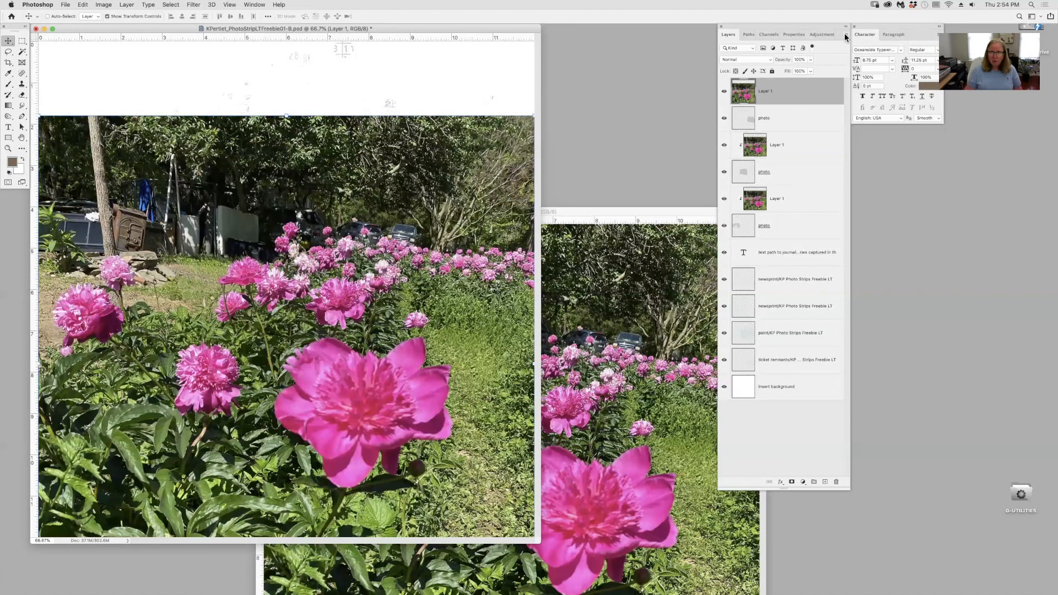
click(845, 35)
click(916, 245)
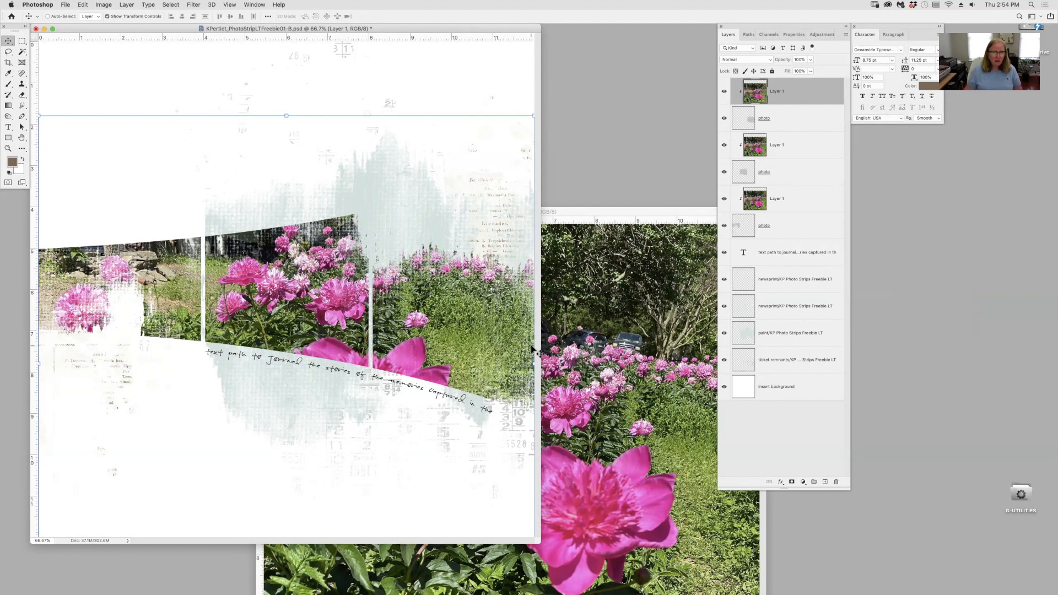
- Undo the clipping masks and the duplicated peony layers, and hide the single remaining peony layer
key(super+z)
key(super+z)
key(super+z)
key(super+z)
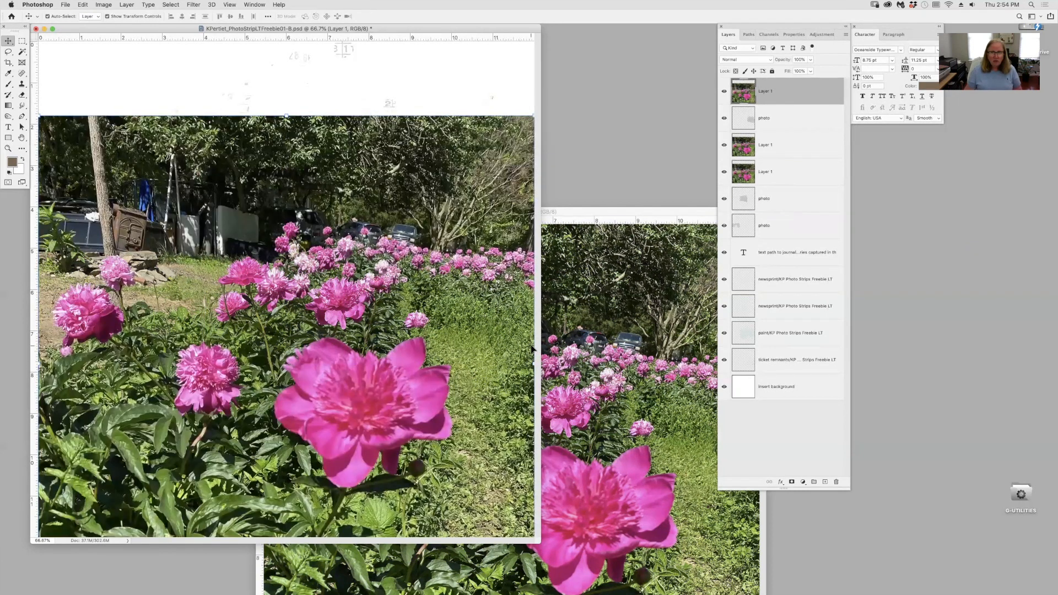
key(super+z)
key(super+z)
key(super+z)
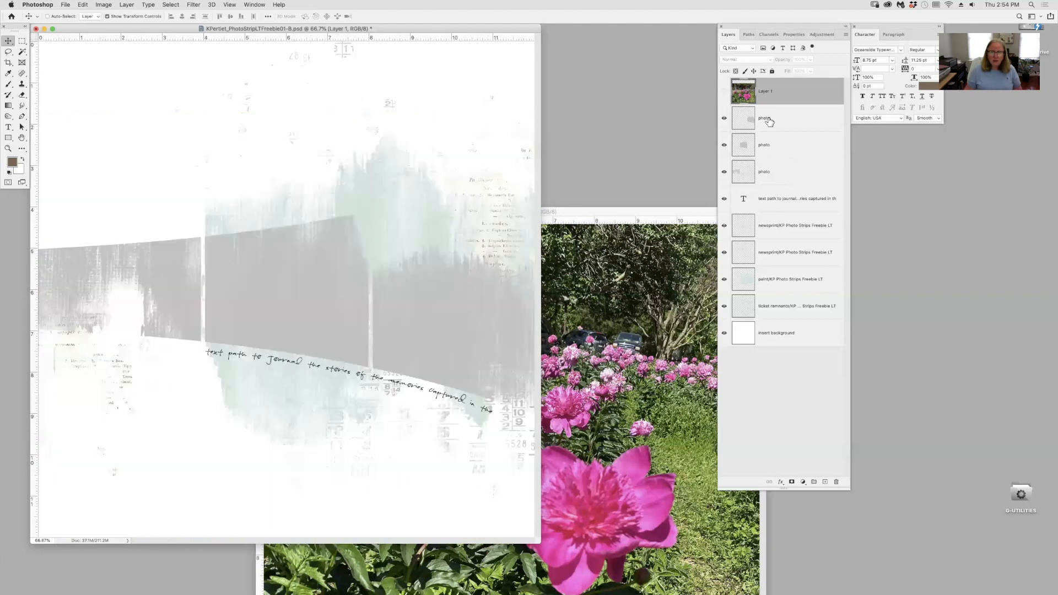
- Merge the three photo placeholder layers into one layer
click(769, 118)
shift+click(773, 172)
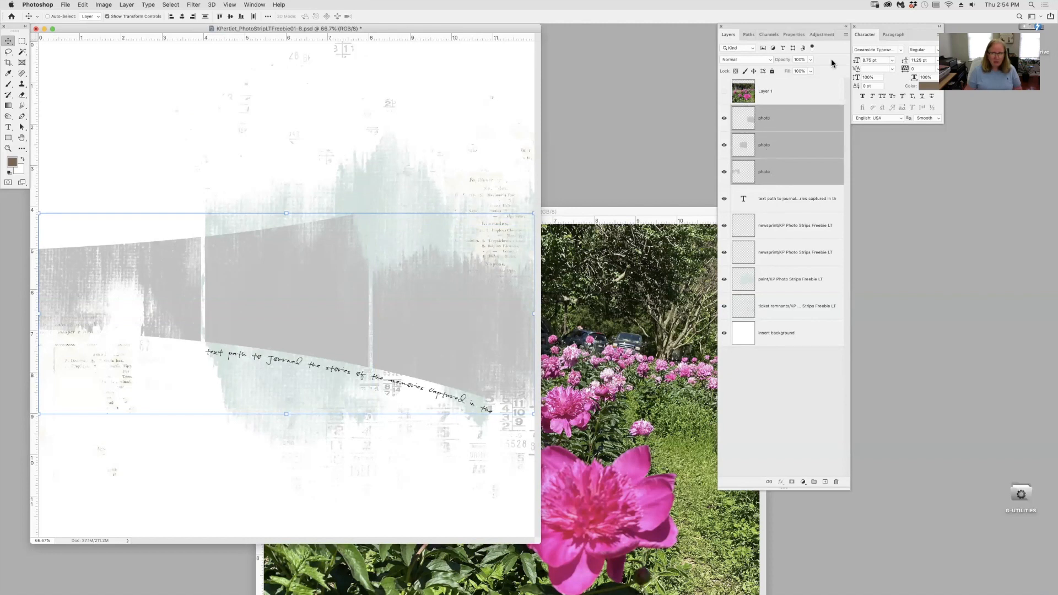
click(846, 35)
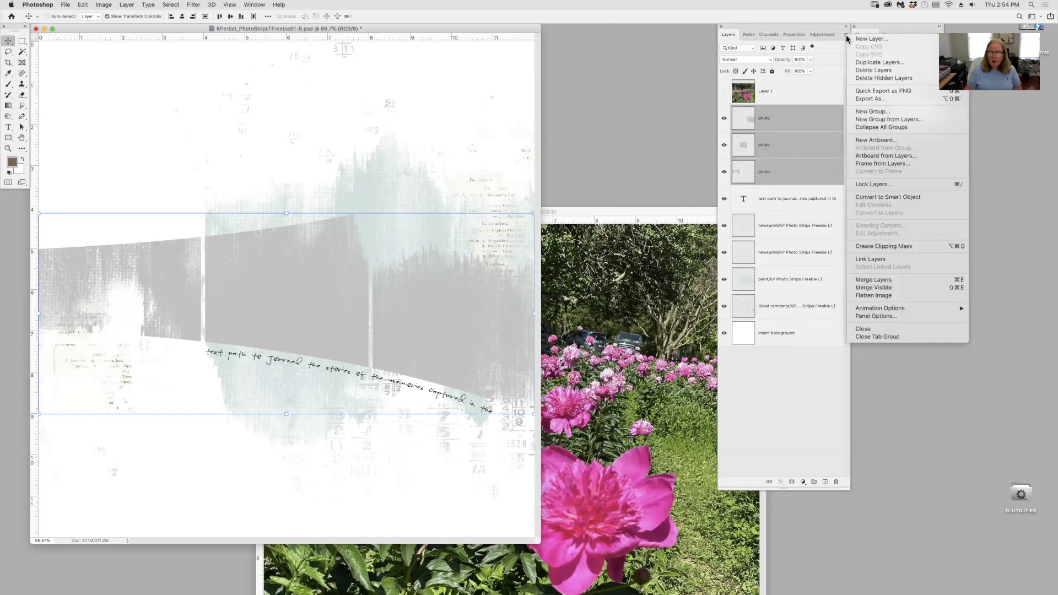
click(875, 280)
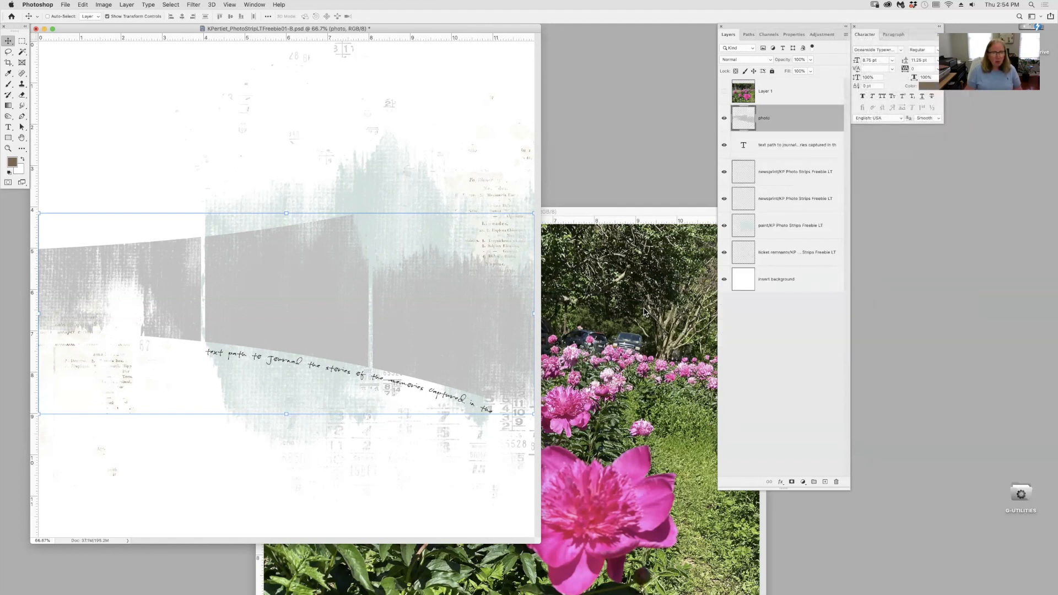
- Show the peony photo layer in the template and clip it to the merged photo layer
click(623, 351)
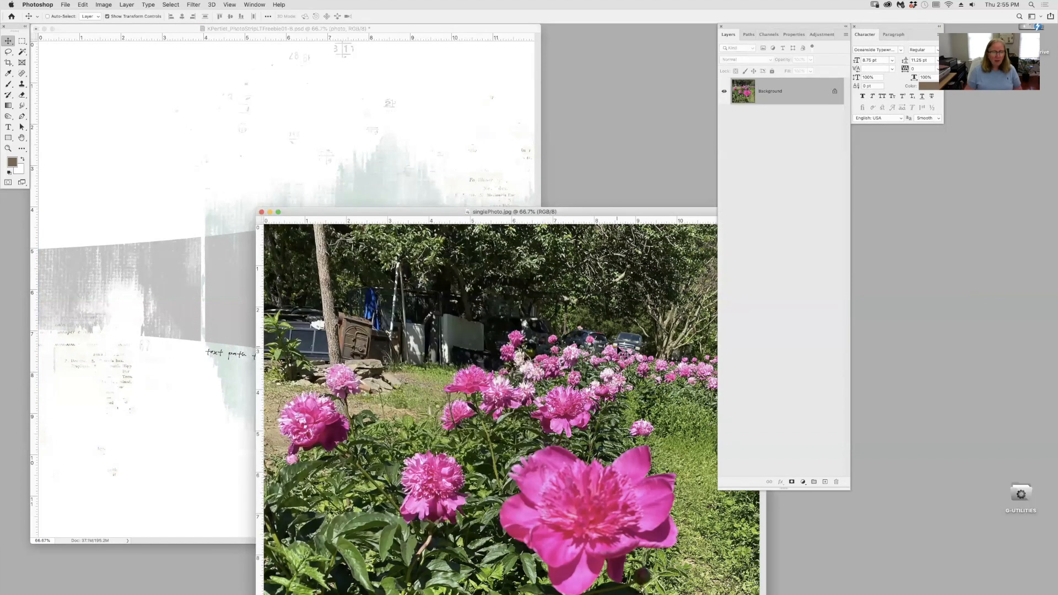
click(456, 132)
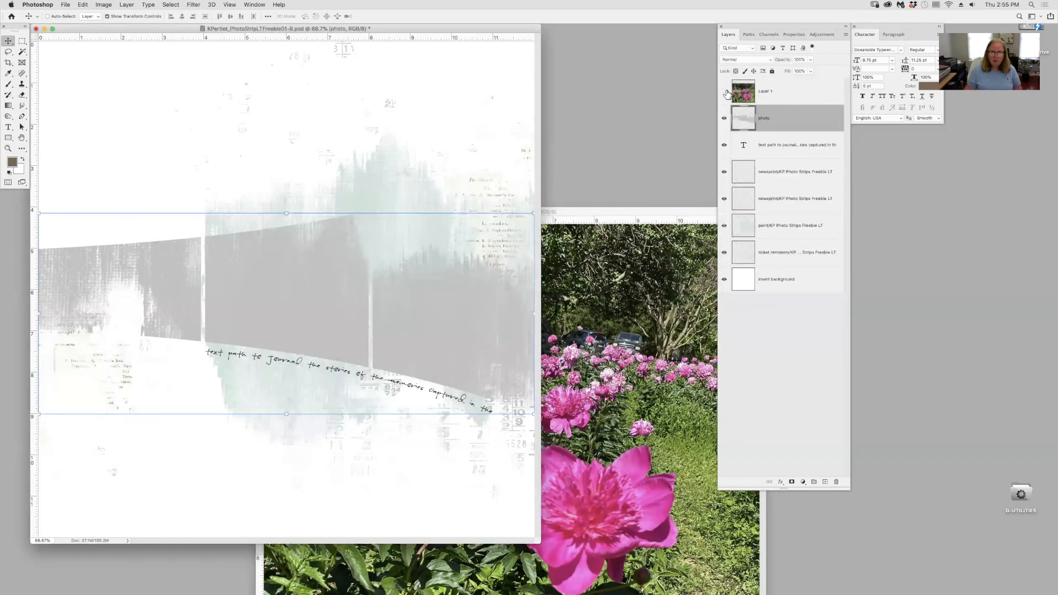
key(super+v)
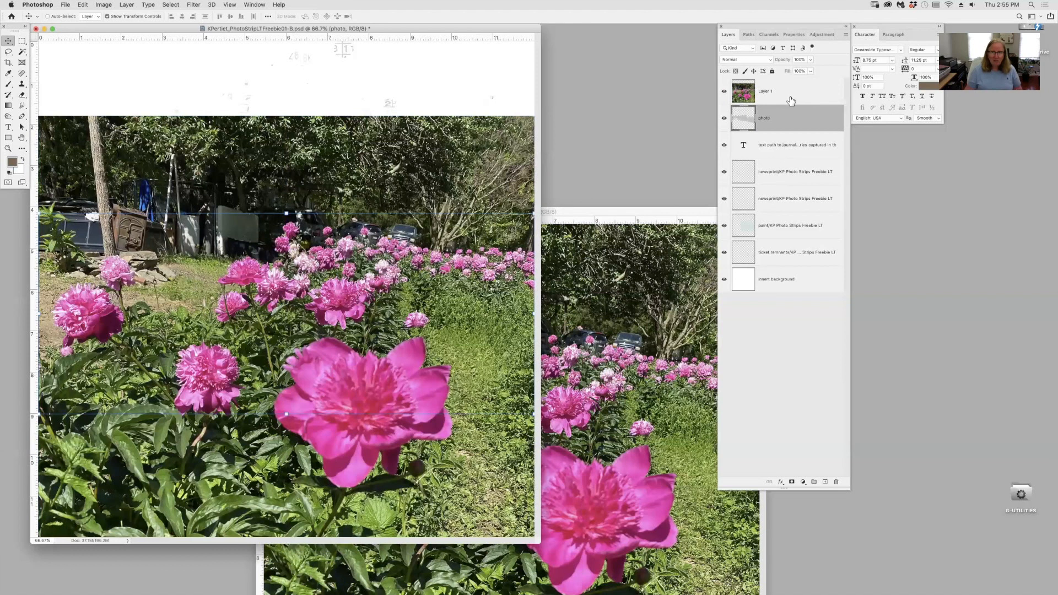
click(791, 97)
click(846, 36)
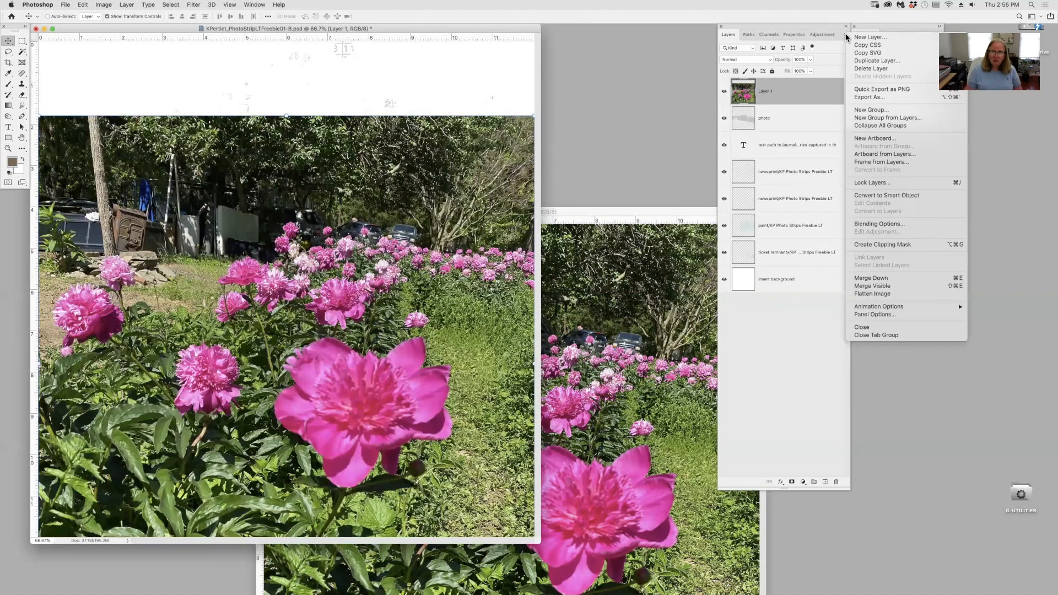
click(911, 245)
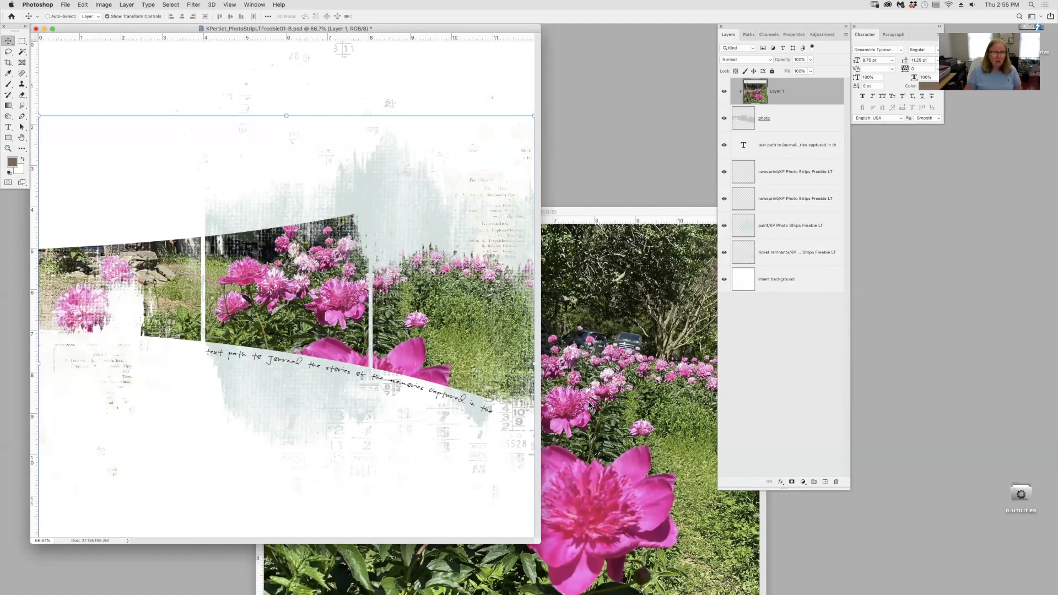
- Recolor the paint layer's existing pixels with a light pink sampled from the peonies in the photo
click(782, 231)
click(11, 161)
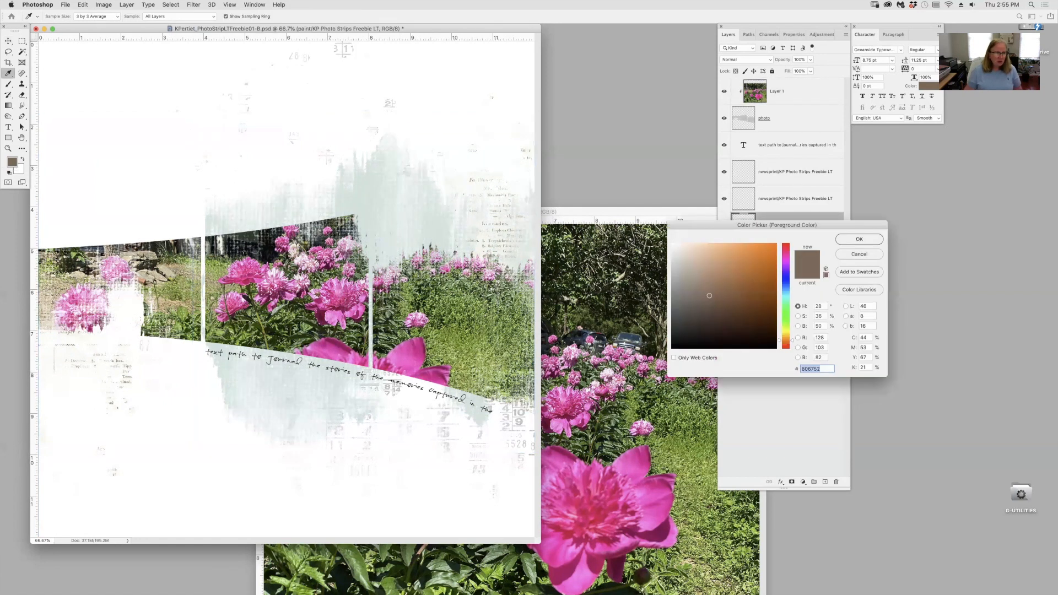
click(115, 260)
key(Return)
key(v)
key(alt+shift+BackSpace)
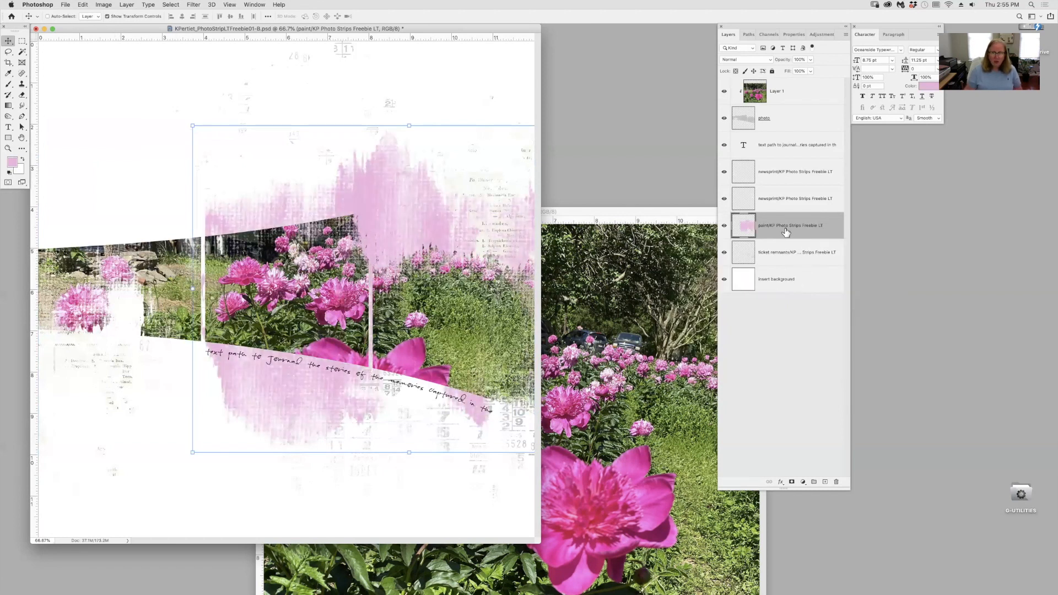
- Recolor the ticket remnants layer's existing pixels with a muted yellow-green based on a color sampled from the photo's grass
click(776, 257)
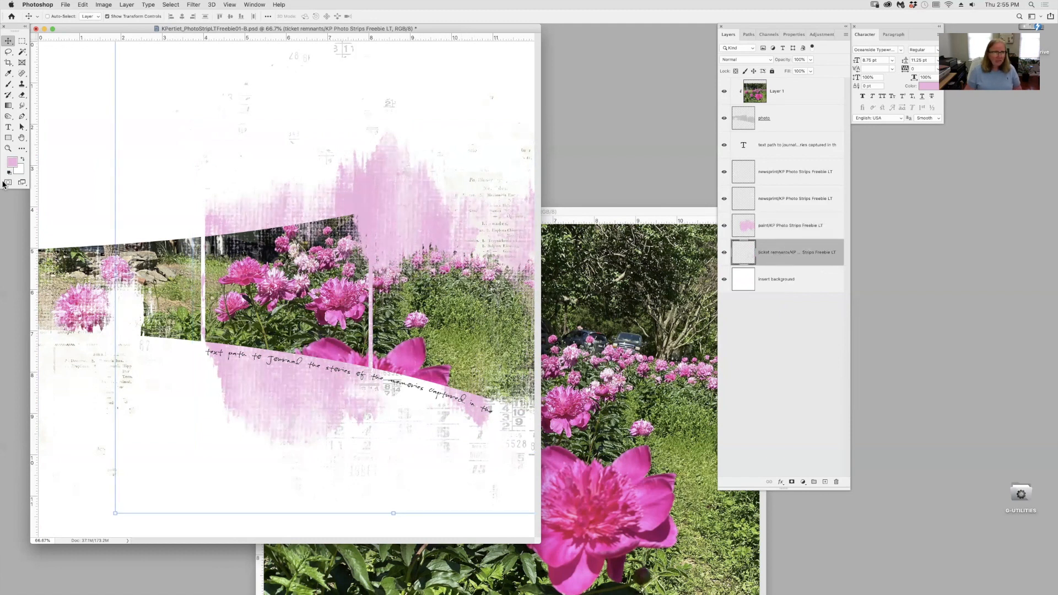
click(12, 162)
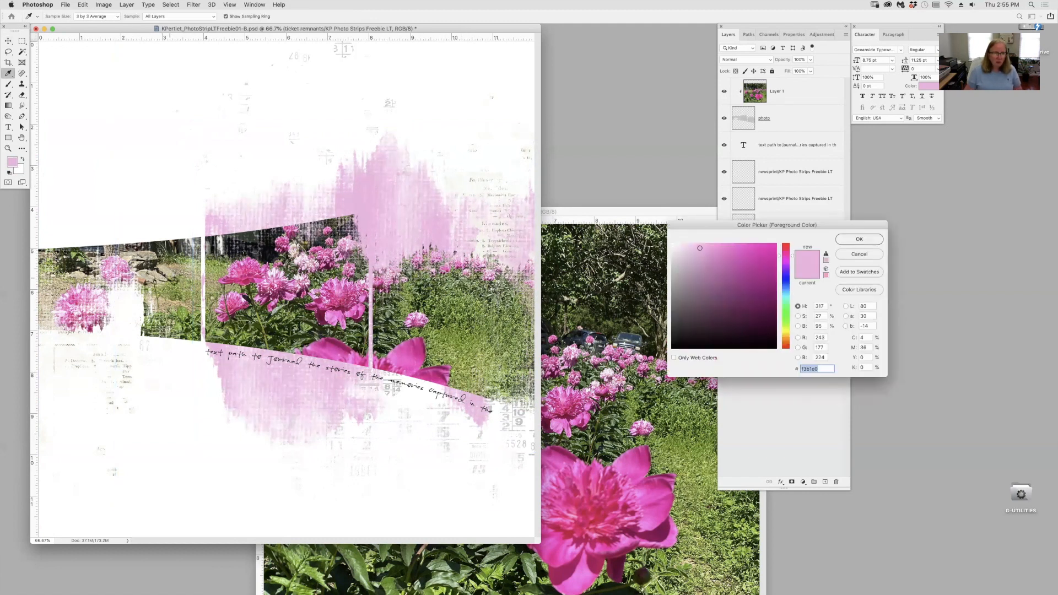
click(176, 280)
drag(730, 267, 709, 265)
key(Return)
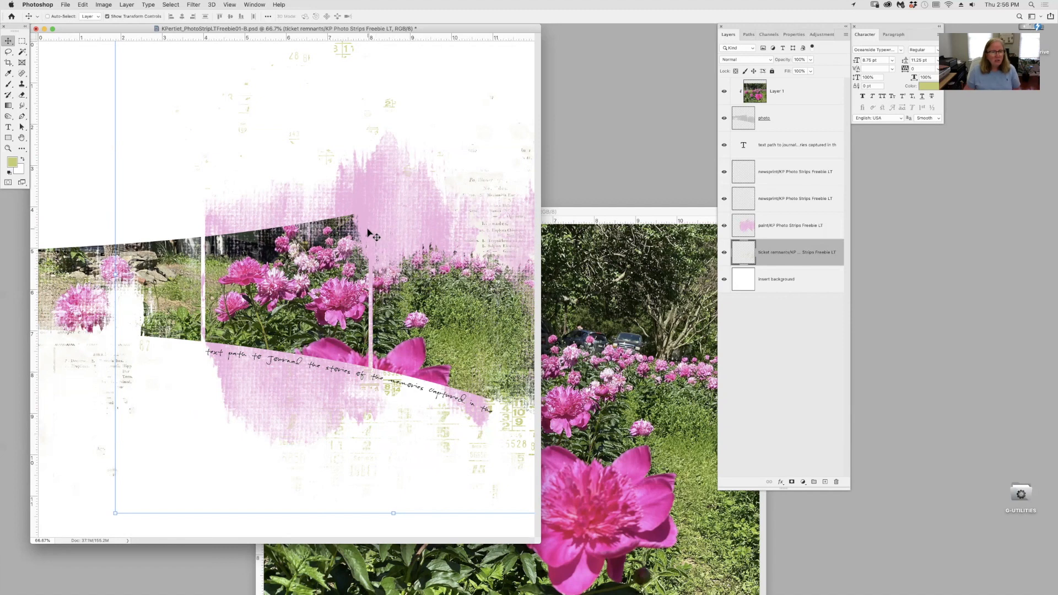
- Move the singlePhoto.jpg window up behind the template and bring the template document to the front
click(594, 287)
drag(589, 218, 395, 64)
click(404, 29)
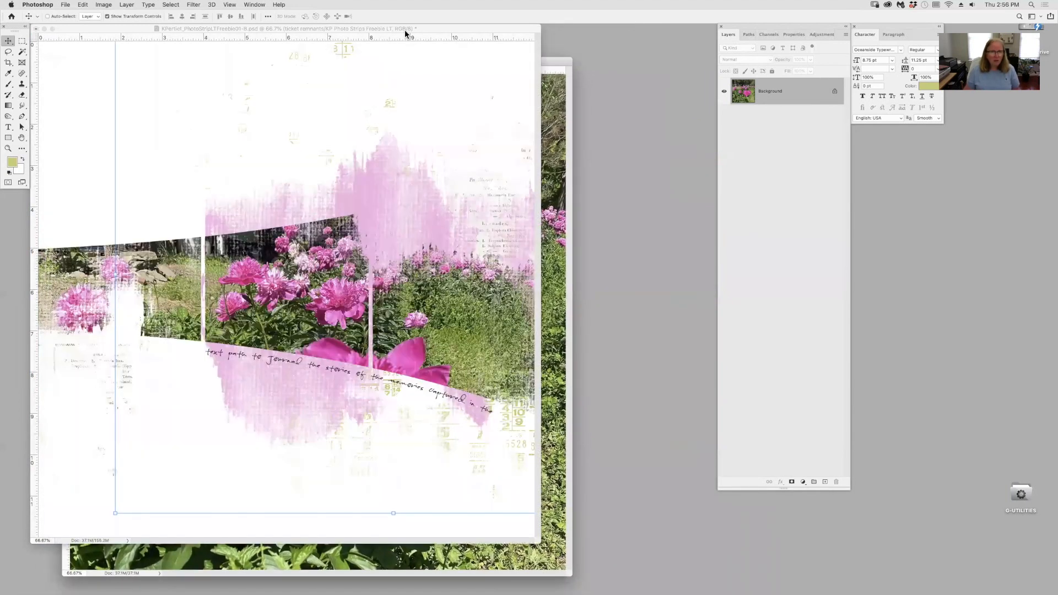